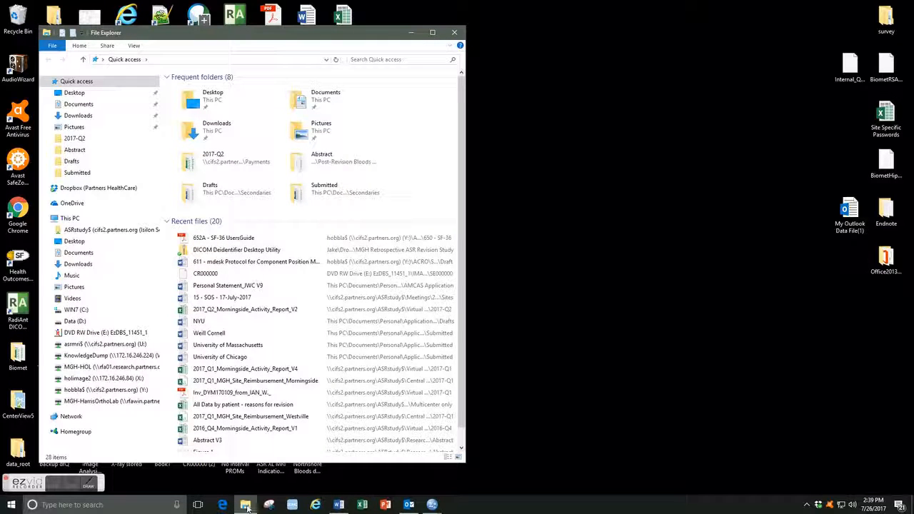
# Open a second File Explorer window and snap it to the right half of the screen.
pyautogui.rightClick(246, 507)
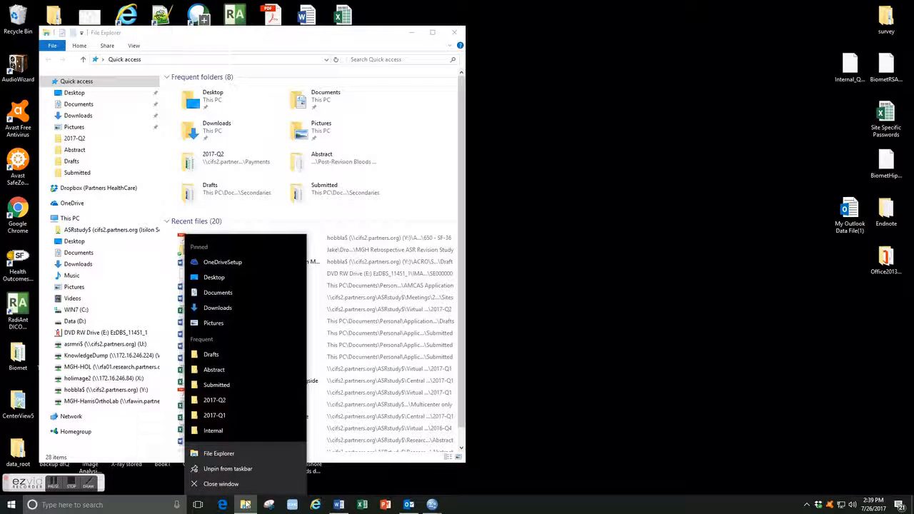
pyautogui.click(242, 452)
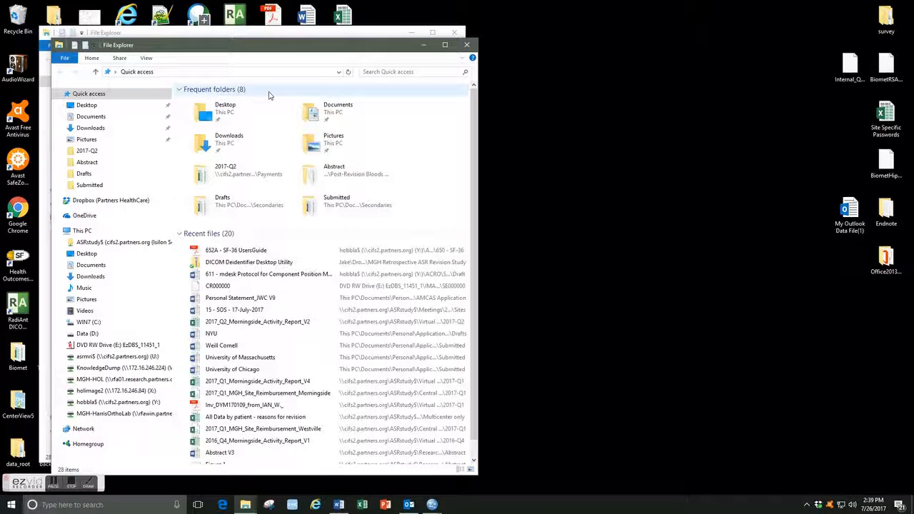
pyautogui.moveTo(248, 51); pyautogui.dragTo(913, 43)
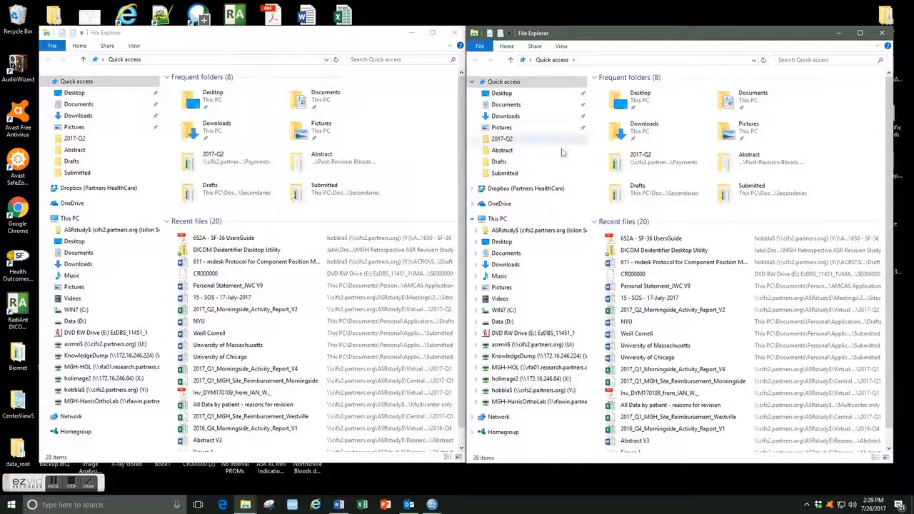
# Show the DVD RW Drive contents in one window and the Desktop's X-rays folder in the other.
pyautogui.click(80, 334)
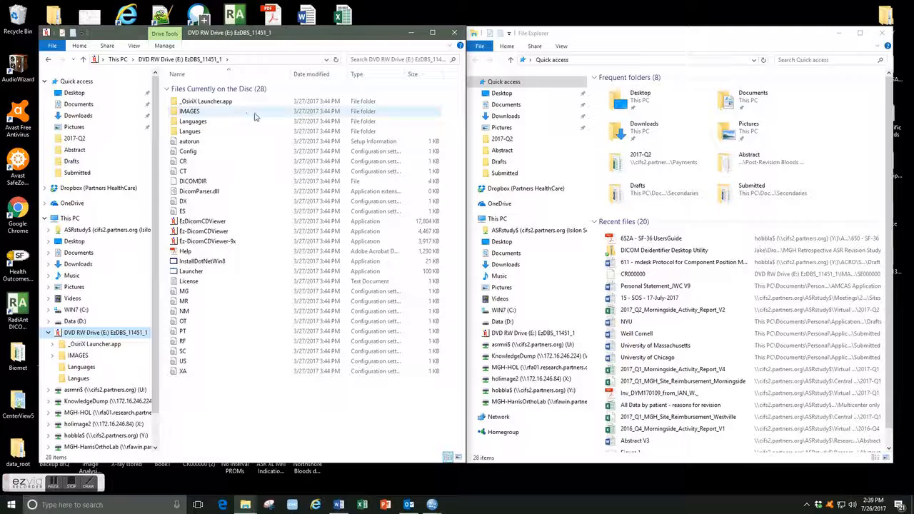
pyautogui.click(513, 244)
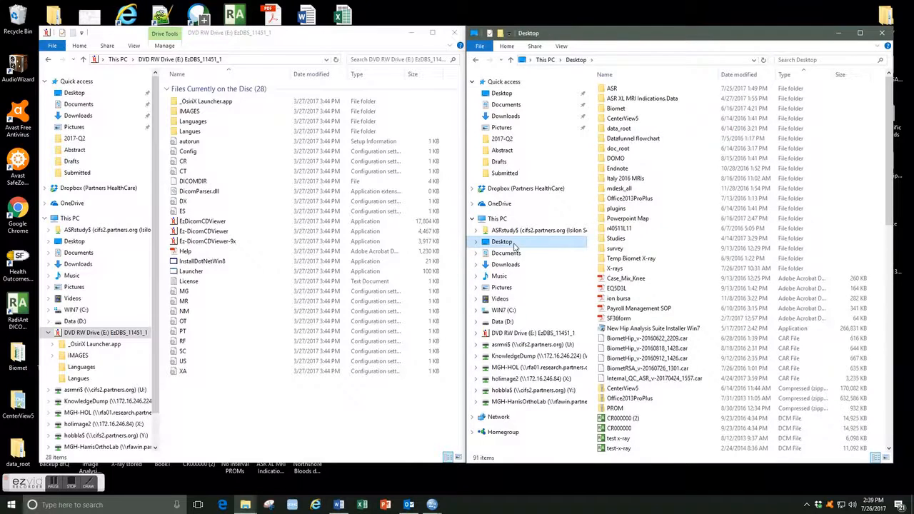
pyautogui.doubleClick(615, 269)
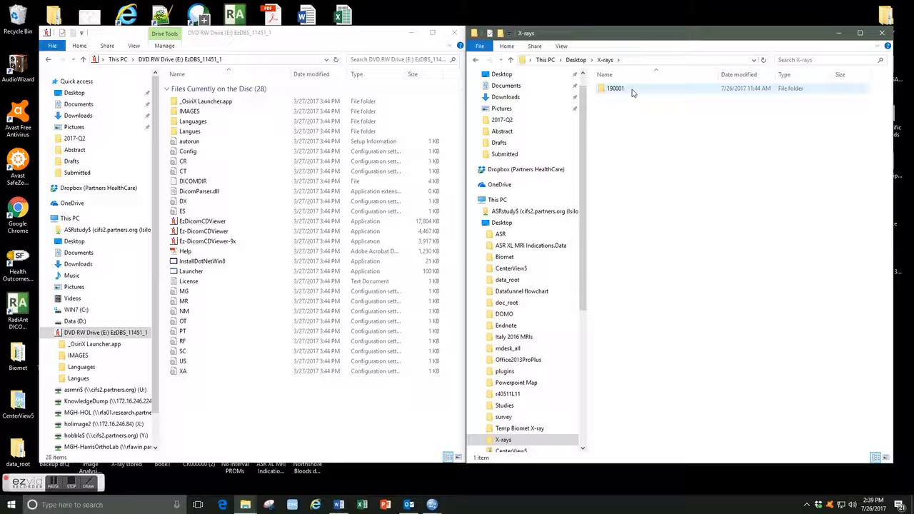
pyautogui.rightClick(633, 149)
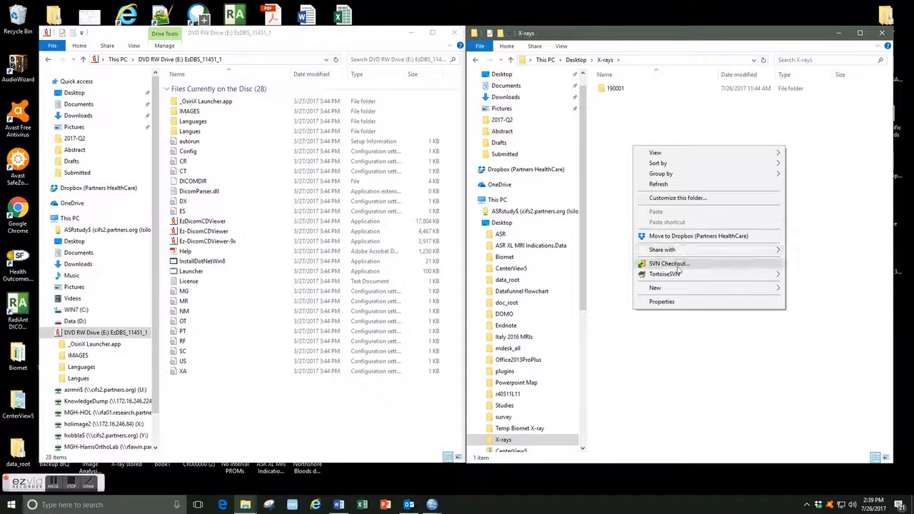
pyautogui.moveTo(714, 288)
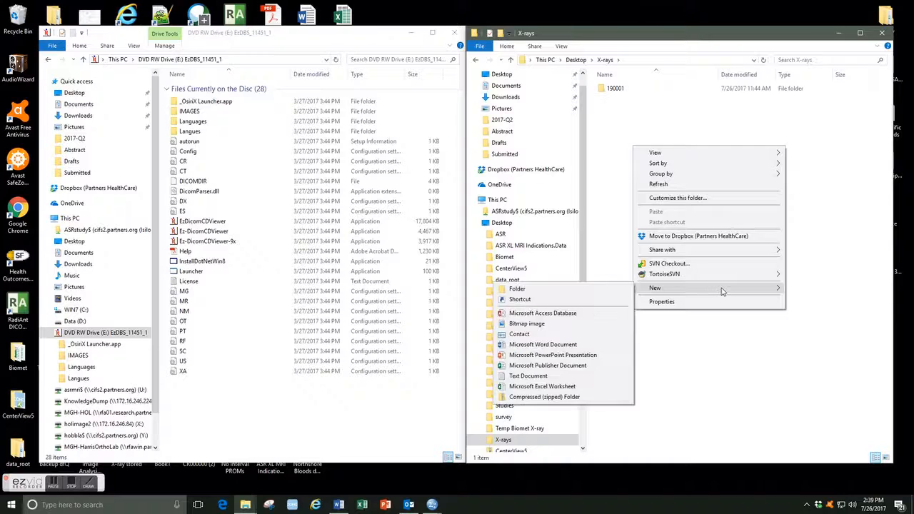
pyautogui.click(622, 289)
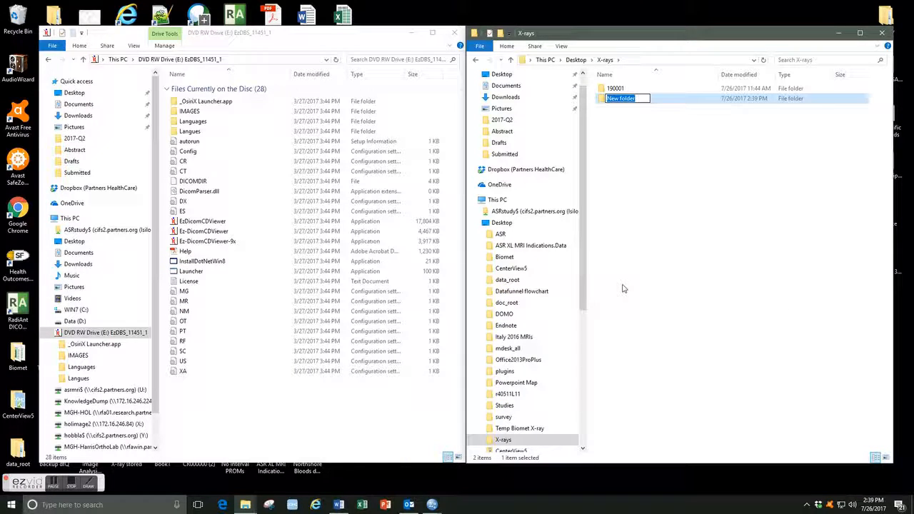
pyautogui.write('190002')
pyautogui.click(630, 107)
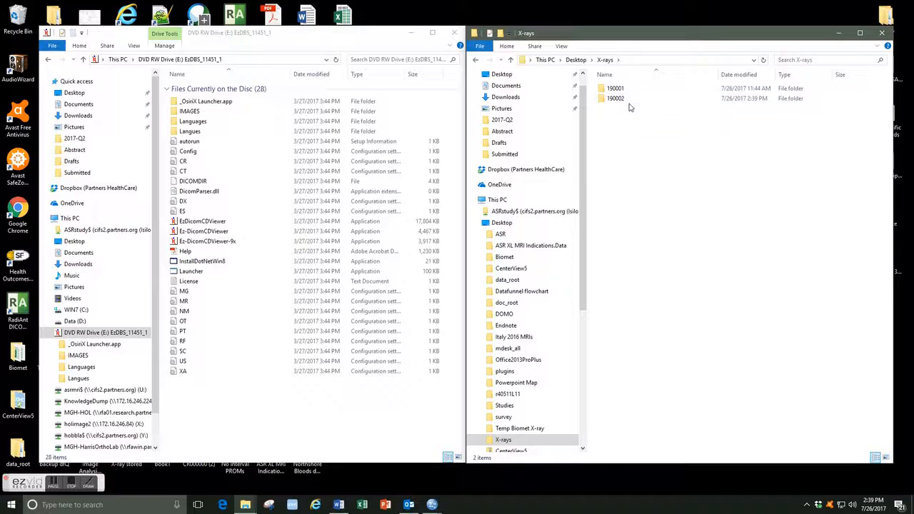
# Copy the CR000000 file from the disc's IMAGES\PAT00000\ST000000\SE000000 folder into the 190002 folder.
pyautogui.doubleClick(632, 102)
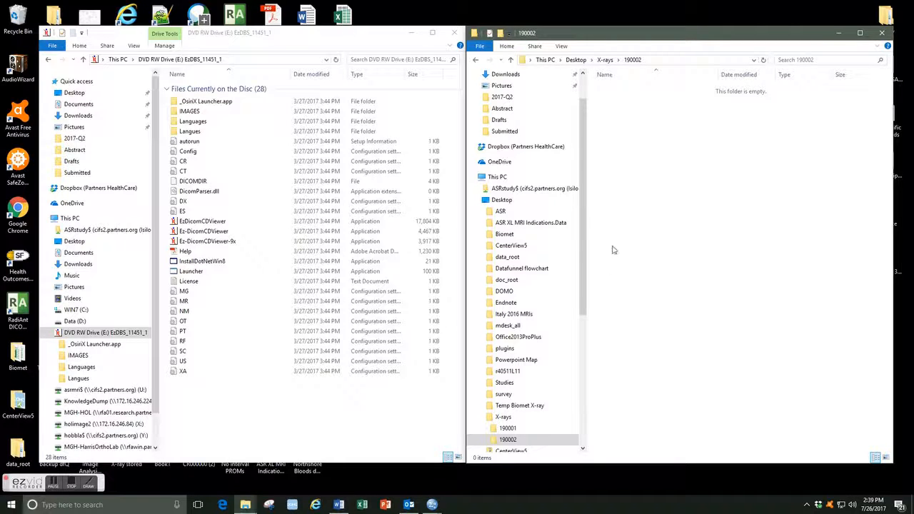
pyautogui.doubleClick(210, 113)
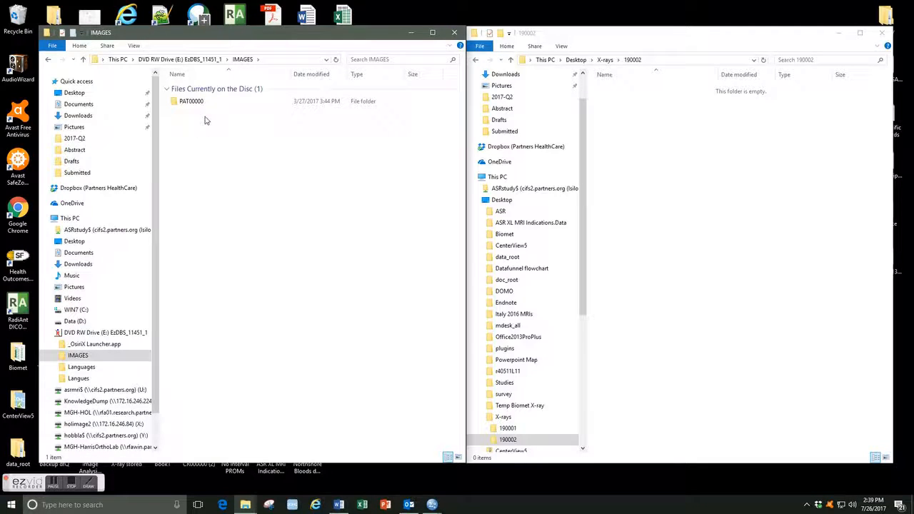
pyautogui.click(204, 104)
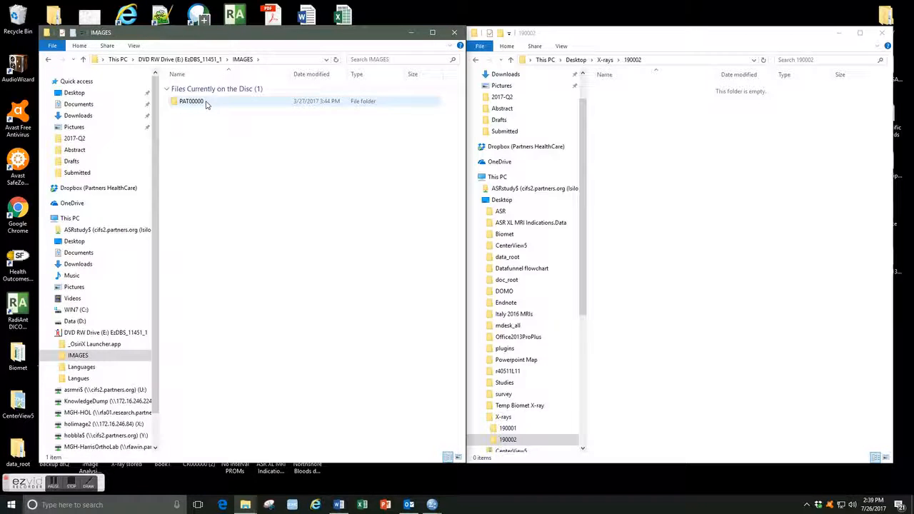
pyautogui.doubleClick(206, 104)
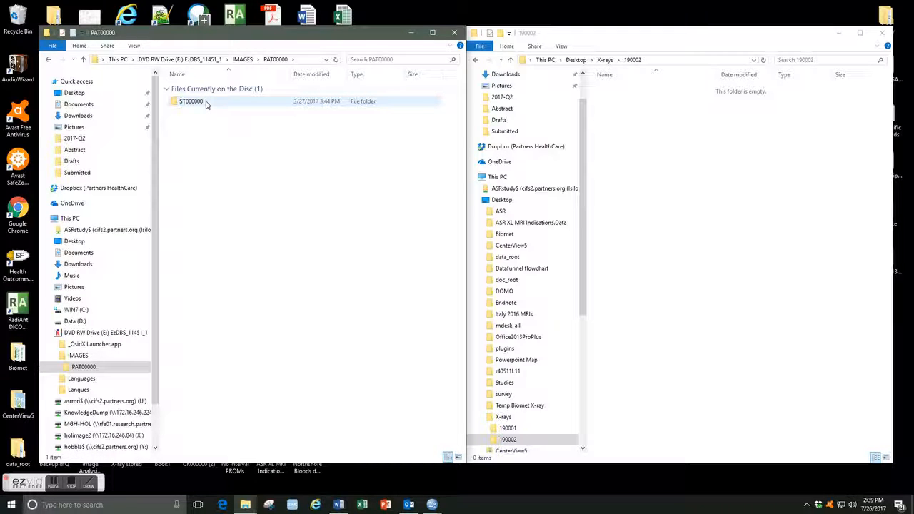
pyautogui.doubleClick(205, 104)
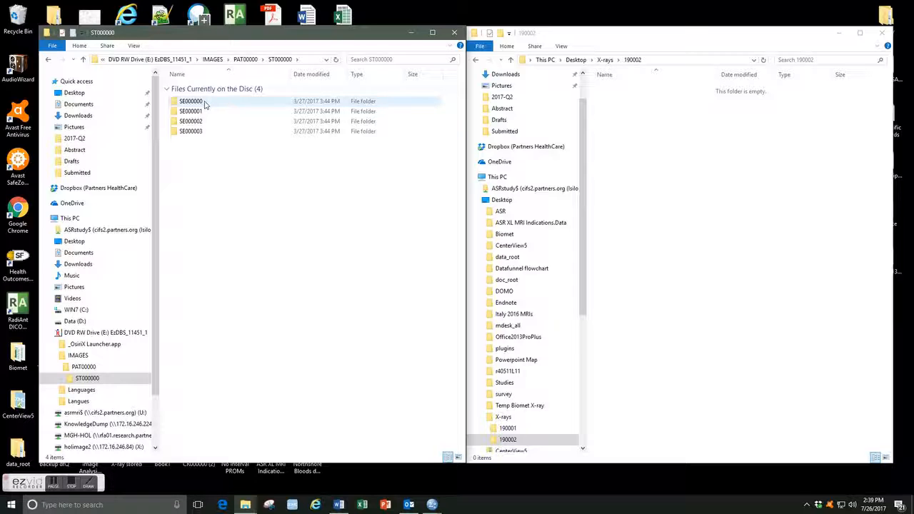
pyautogui.doubleClick(191, 101)
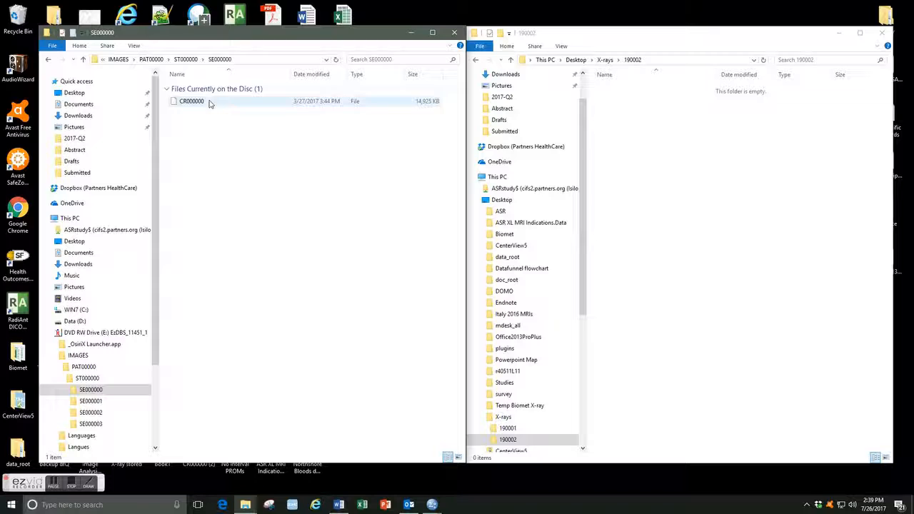
pyautogui.click(191, 104)
pyautogui.moveTo(191, 104); pyautogui.dragTo(635, 127)
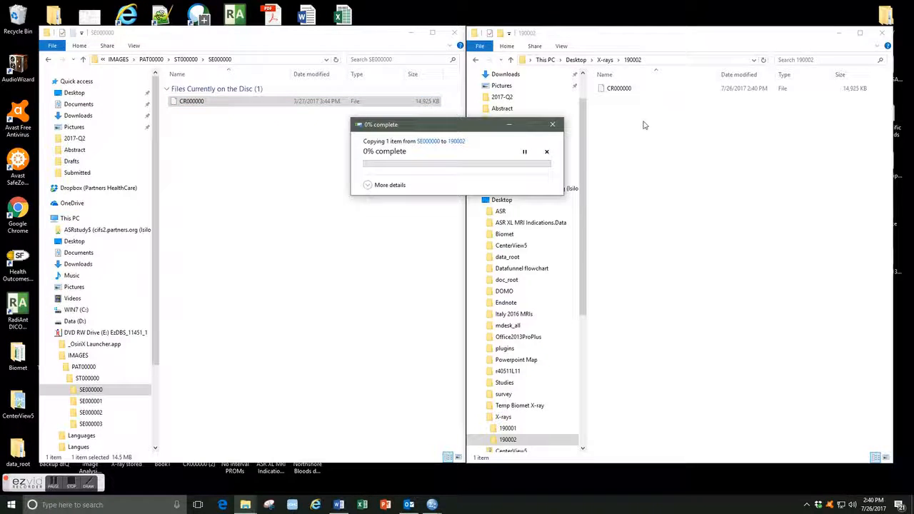
pyautogui.click(629, 92)
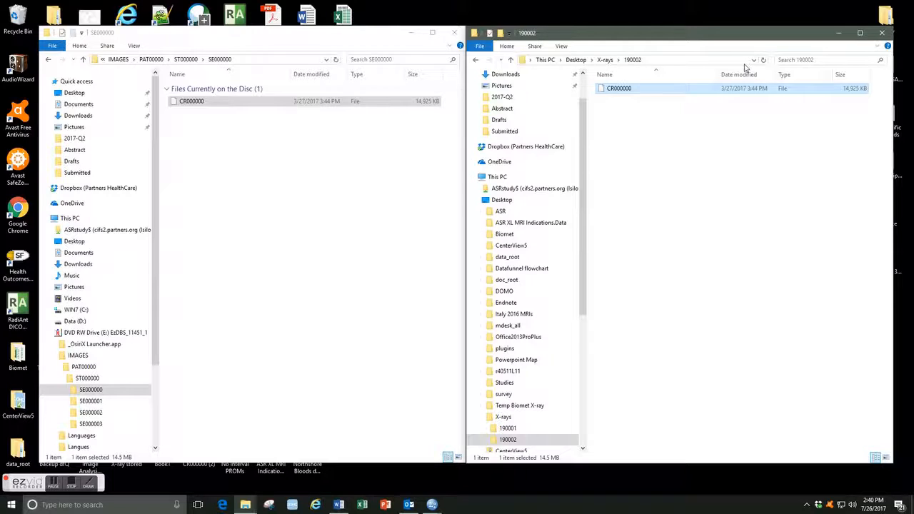
pyautogui.click(632, 91)
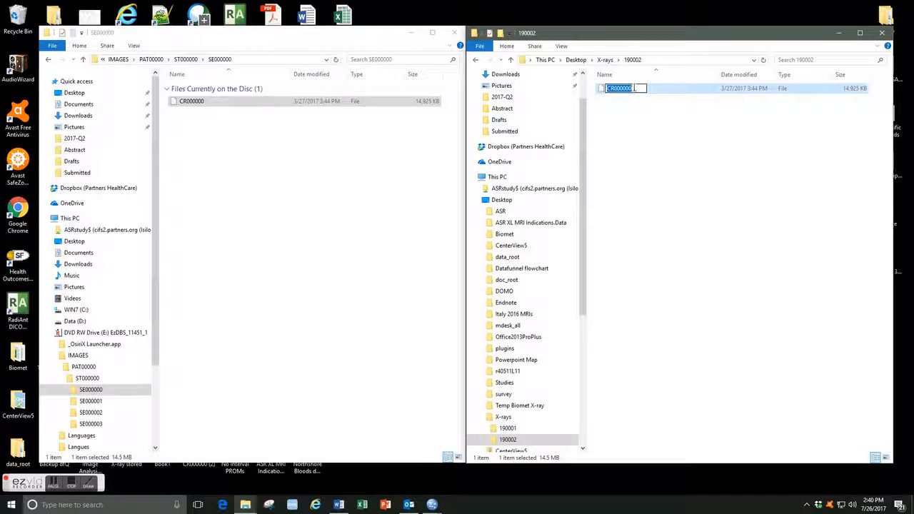
pyautogui.click(634, 104)
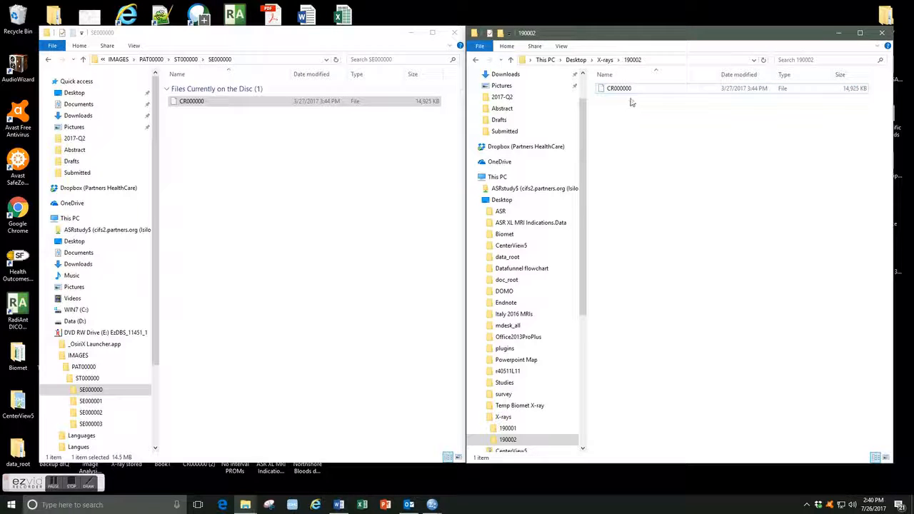
# Rename the copied CR000000 file in 190002 as 190002_1.dcm.
pyautogui.rightClick(620, 89)
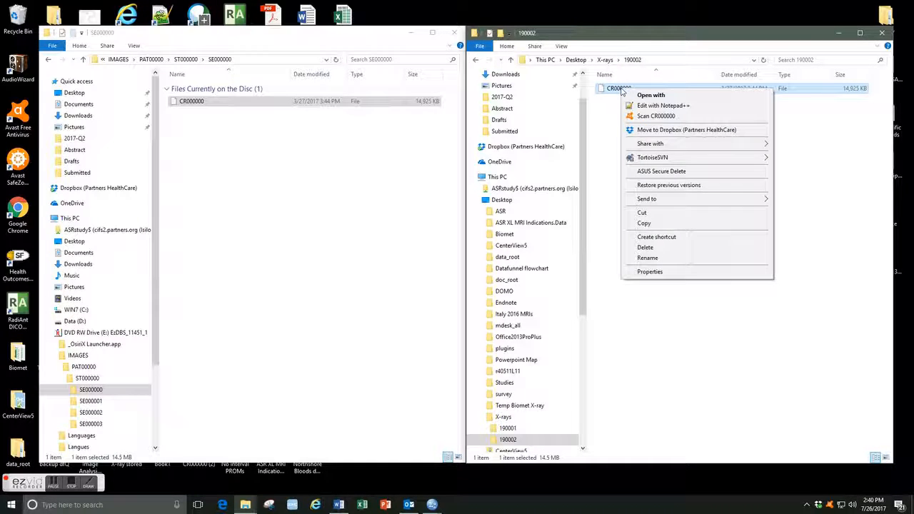
pyautogui.click(646, 259)
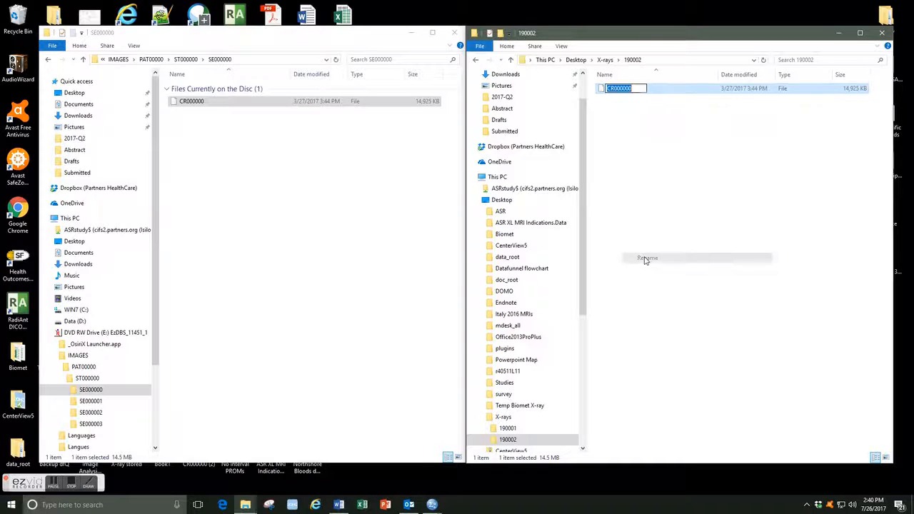
pyautogui.click(637, 88)
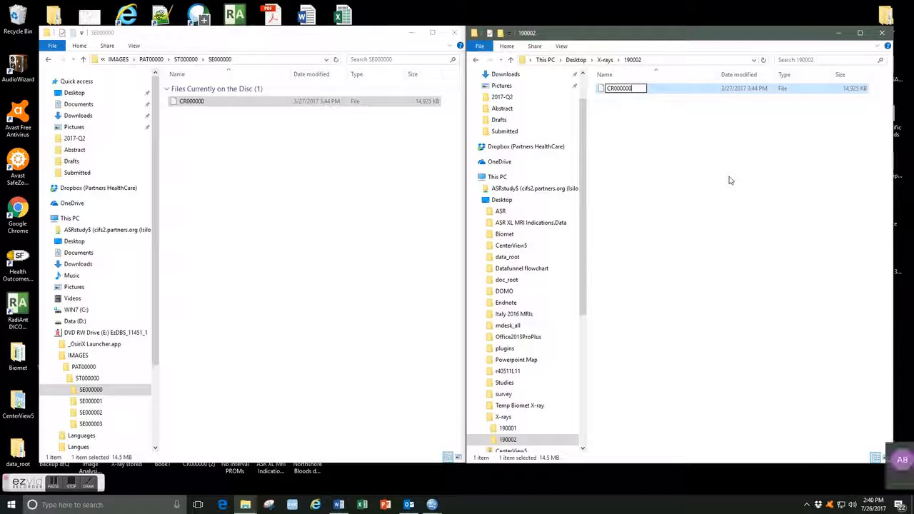
pyautogui.press('BackSpace')
pyautogui.press('BackSpace')
pyautogui.press('BackSpace')
pyautogui.press('BackSpace')
pyautogui.press('BackSpace')
pyautogui.press('BackSpace')
pyautogui.press('BackSpace')
pyautogui.press('BackSpace')
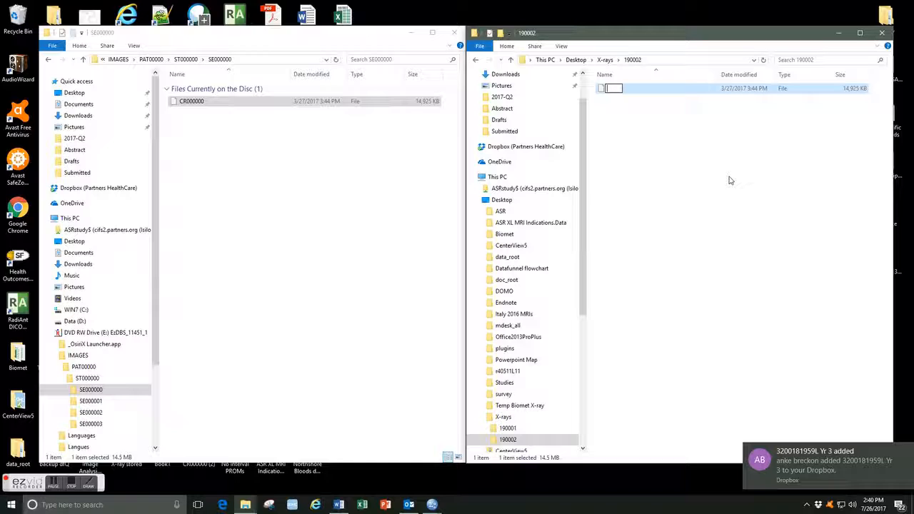
pyautogui.write('19000')
pyautogui.write('2')
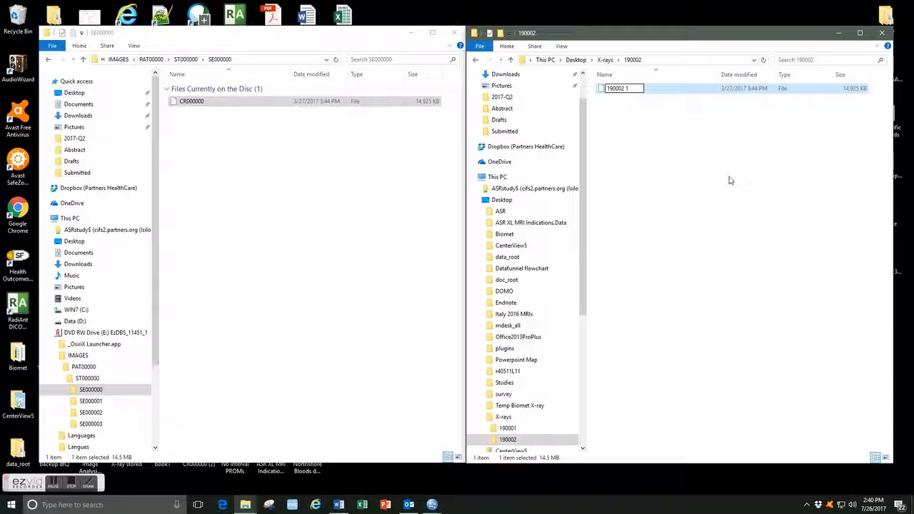
pyautogui.write('_1.dcm')
pyautogui.press('Return')
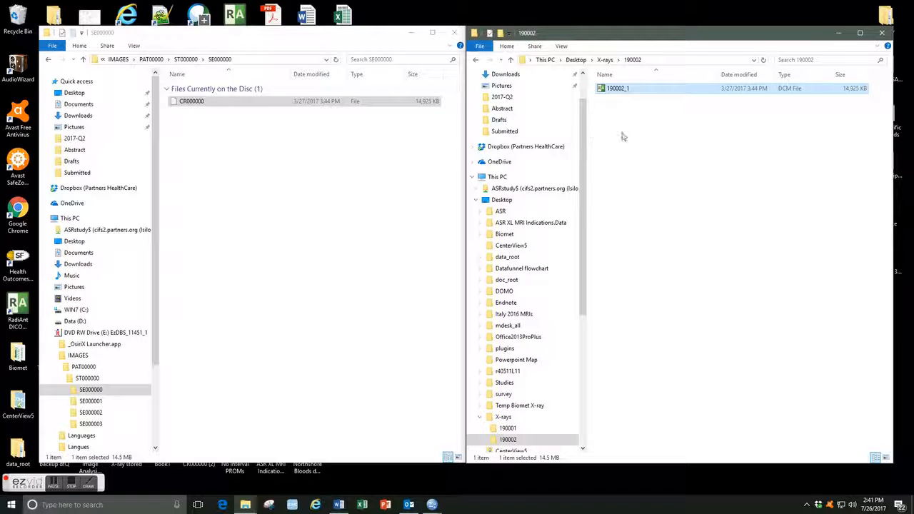
# Copy the CR000000 file from the disc's SE000001 folder into the 190002 folder.
pyautogui.click(659, 128)
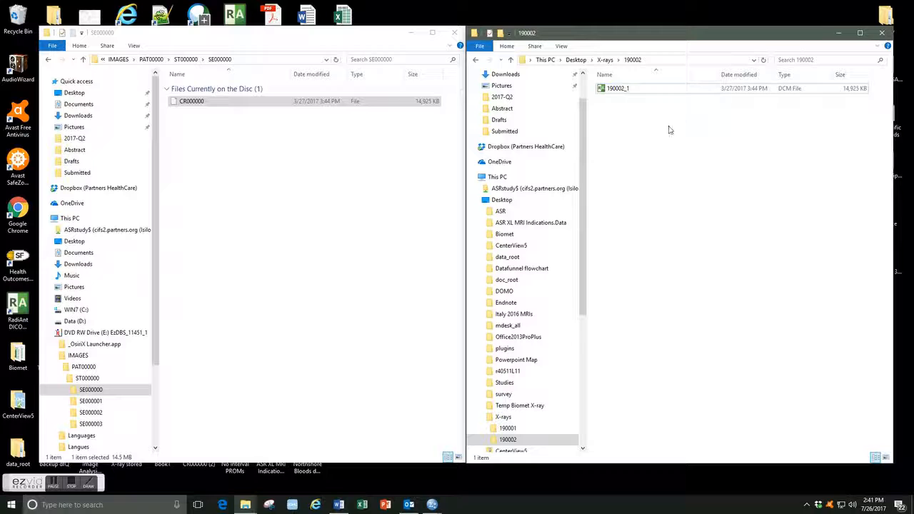
pyautogui.click(245, 142)
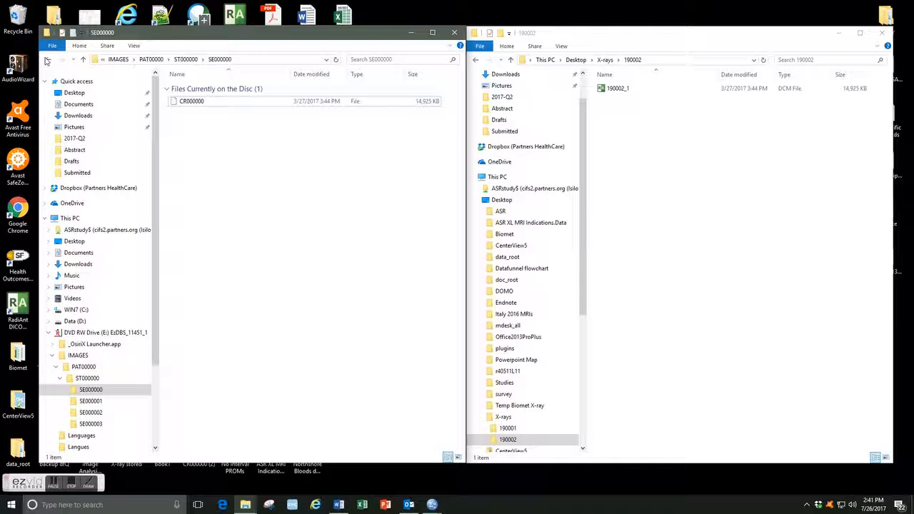
pyautogui.click(46, 60)
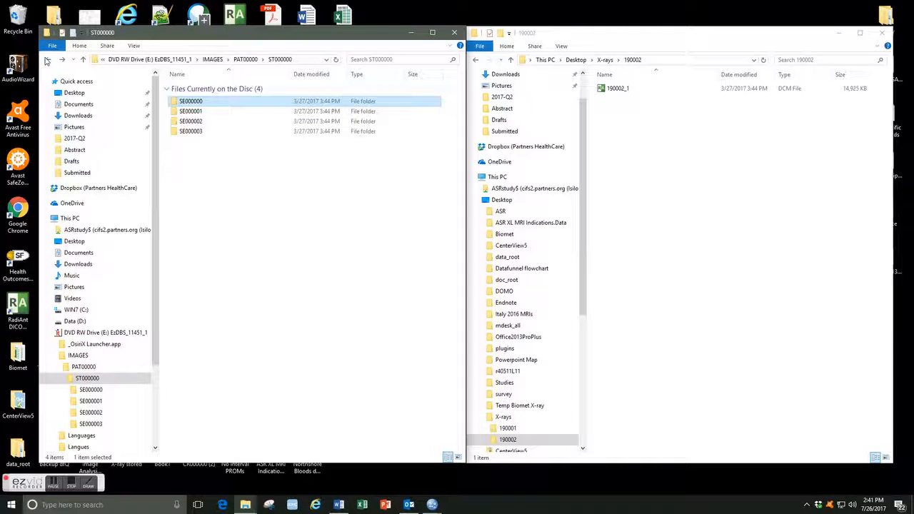
pyautogui.doubleClick(195, 112)
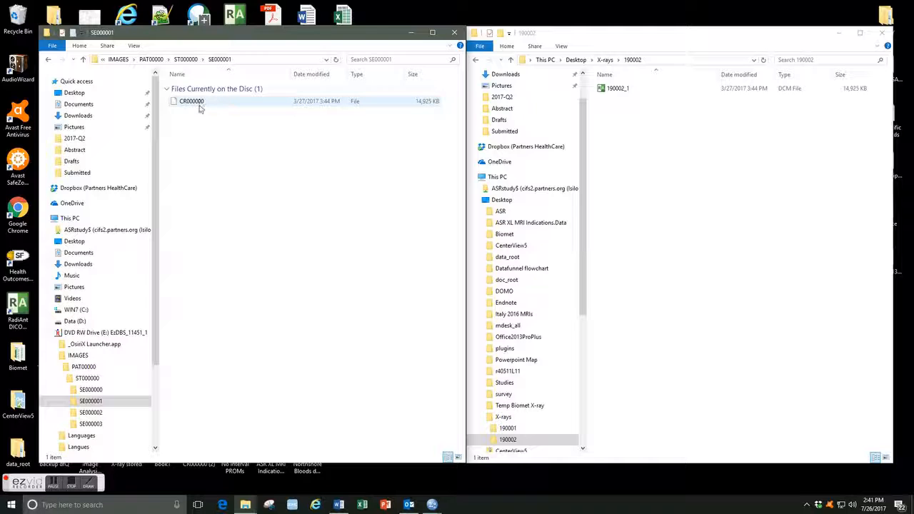
pyautogui.moveTo(201, 105); pyautogui.dragTo(654, 150)
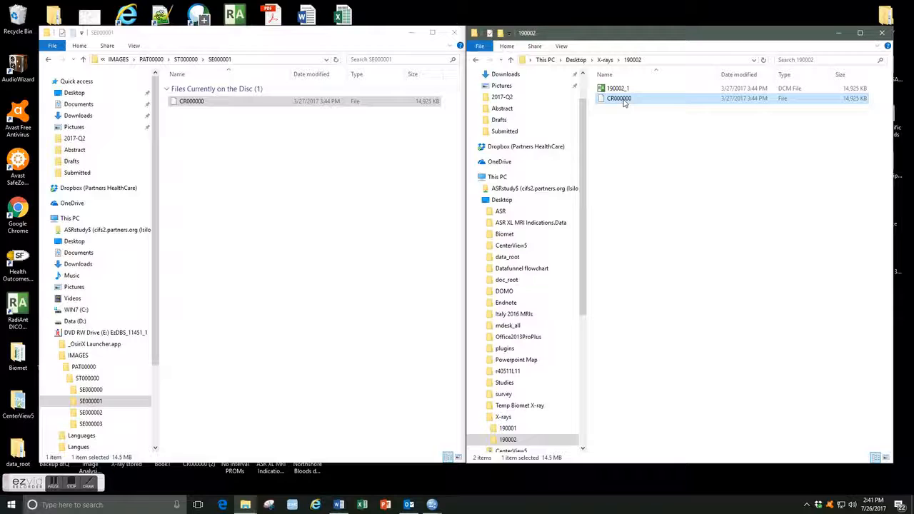
# Rename the second copied CR000000 file as 190002_2.dc.
pyautogui.rightClick(624, 104)
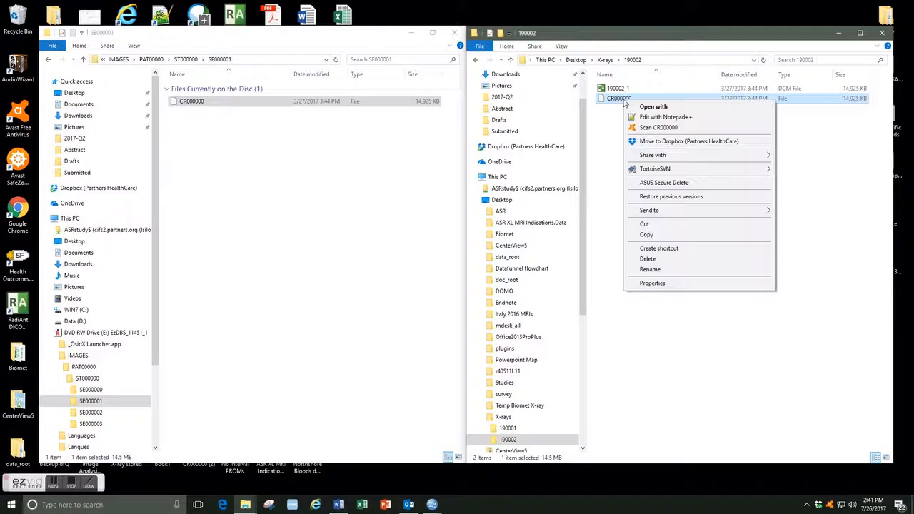
pyautogui.click(663, 271)
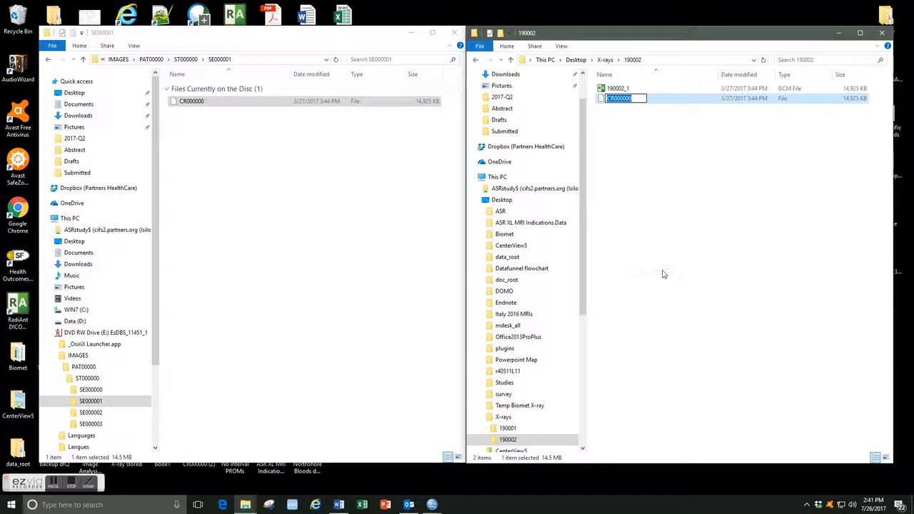
pyautogui.write('190002')
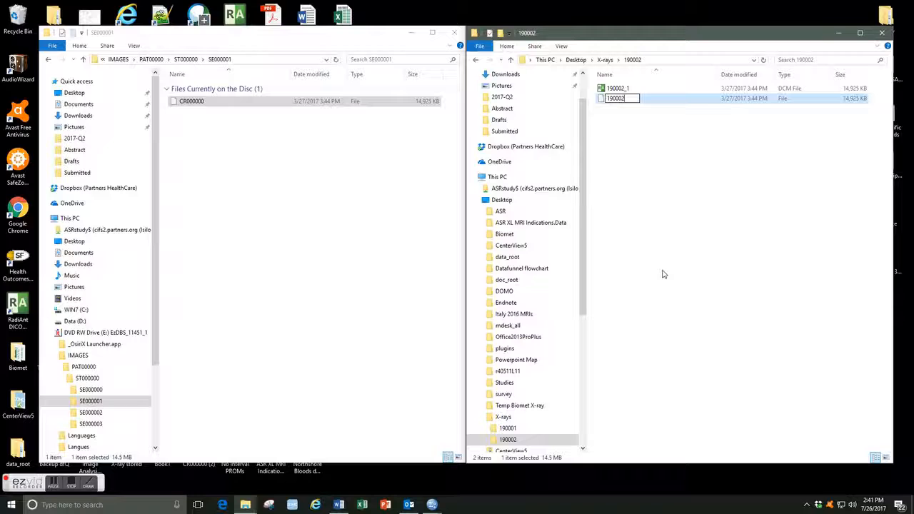
pyautogui.write('_2')
pyautogui.write('.dcm')
pyautogui.press('BackSpace')
pyautogui.press('Return')
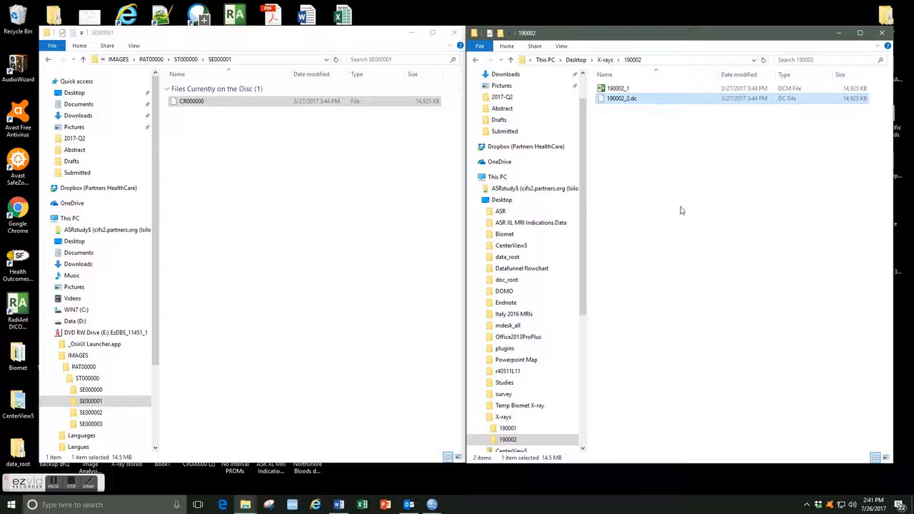
# Rename the second copied file as 190002_2.dcm, accepting the extension change.
pyautogui.rightClick(637, 103)
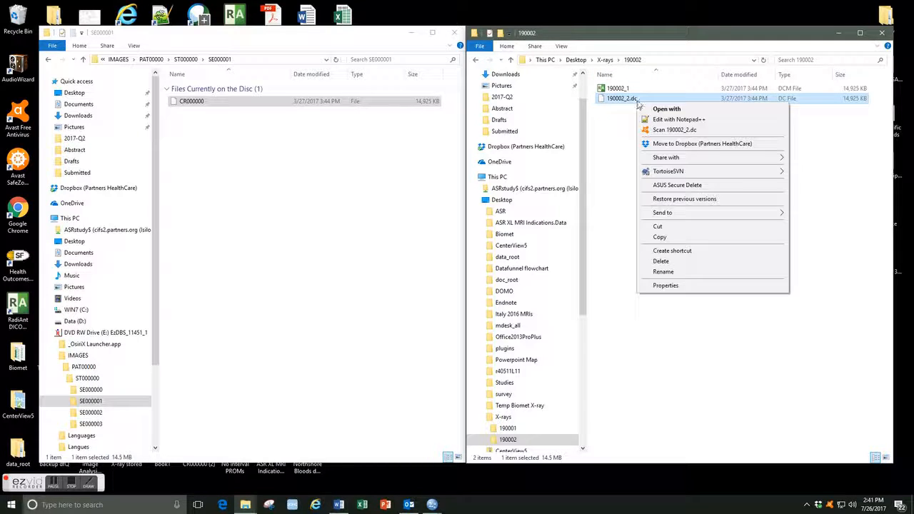
pyautogui.click(662, 272)
pyautogui.click(642, 98)
pyautogui.write('m')
pyautogui.write('.')
pyautogui.press('Return')
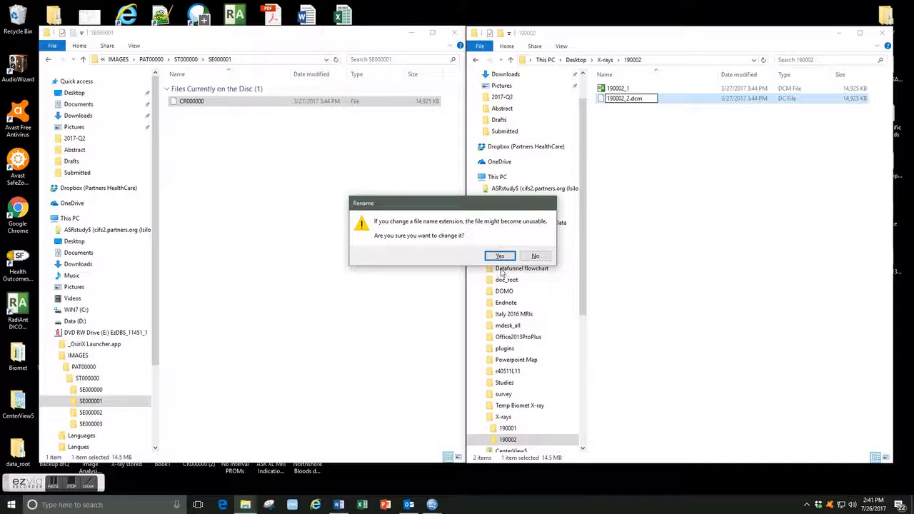
pyautogui.click(501, 257)
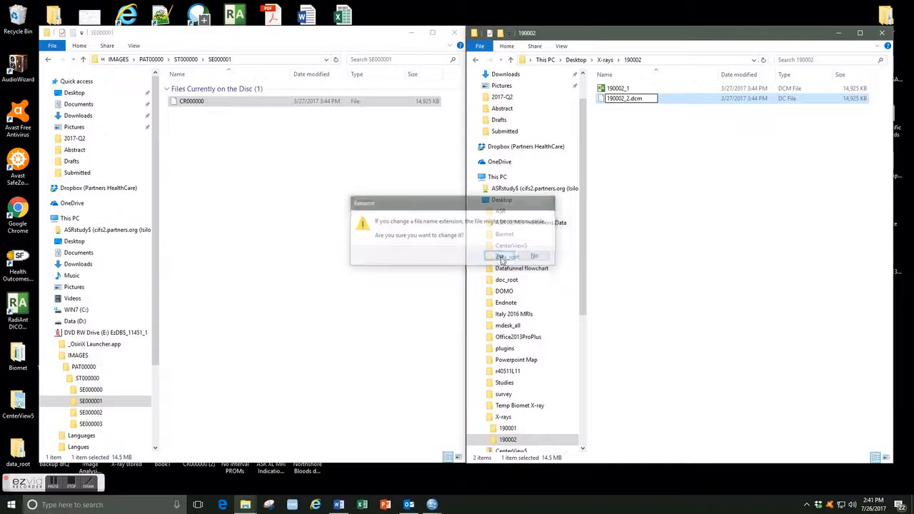
pyautogui.click(647, 142)
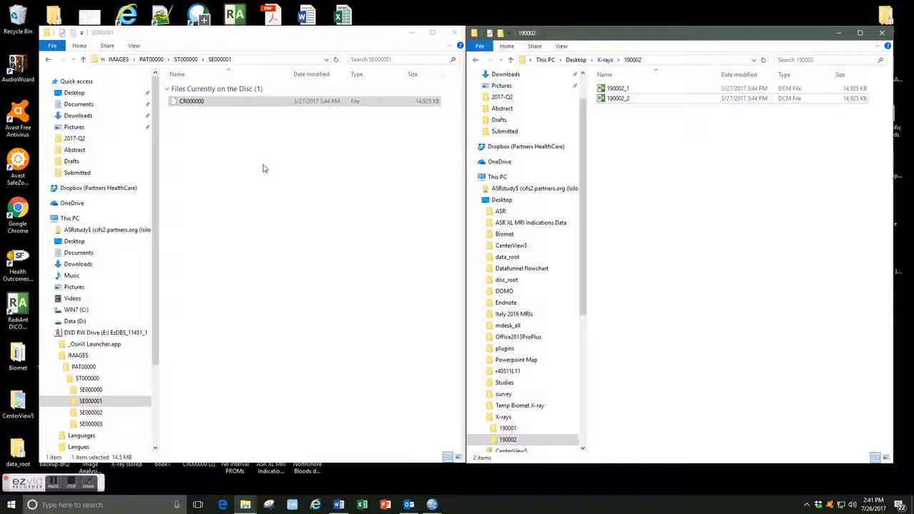
# Copy the CR000000 file from the disc's SE000002 folder into the 190002 folder.
pyautogui.click(220, 118)
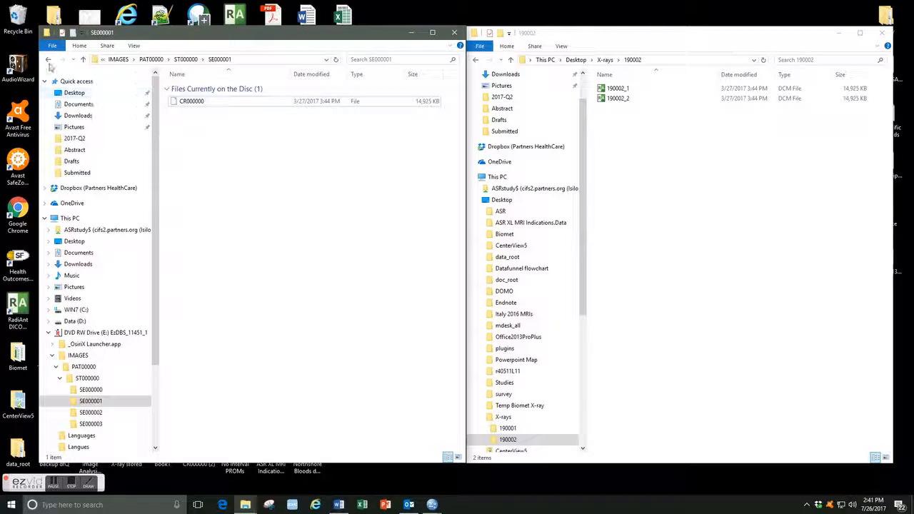
pyautogui.click(48, 60)
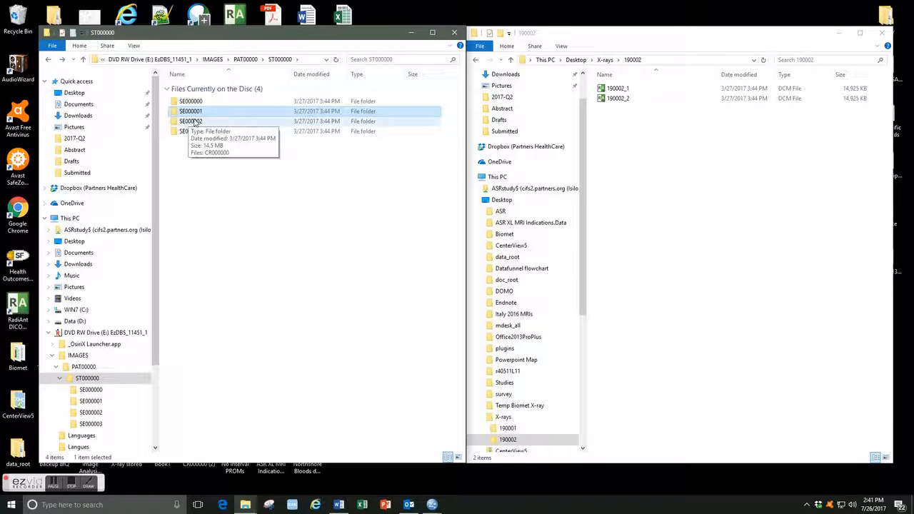
pyautogui.click(194, 123)
pyautogui.doubleClick(195, 122)
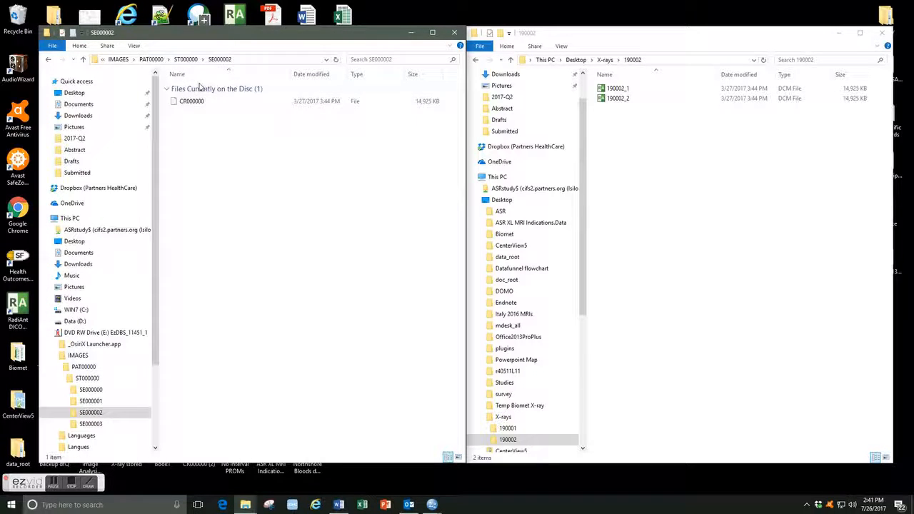
pyautogui.click(201, 104)
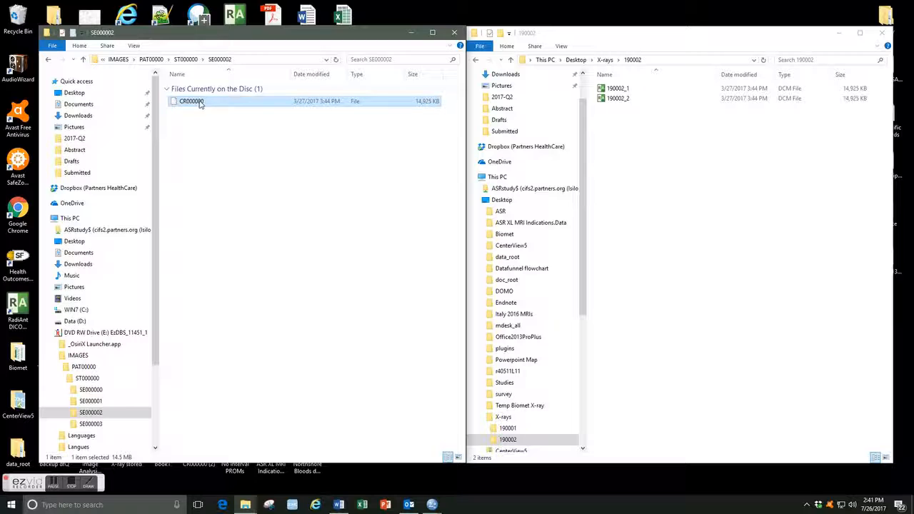
pyautogui.moveTo(184, 104); pyautogui.dragTo(637, 151)
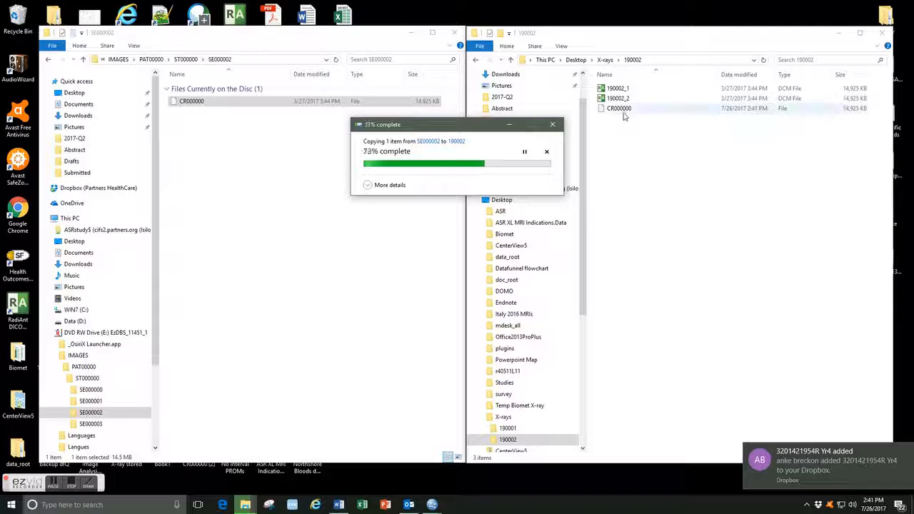
# Rename the third copied CR000000 file in 190002 as 190002_3.dcm.
pyautogui.click(621, 113)
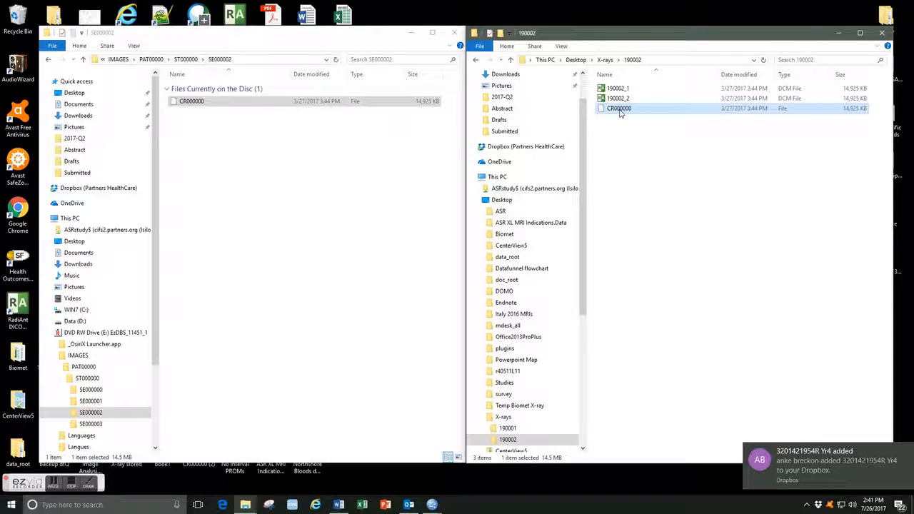
pyautogui.click(620, 109)
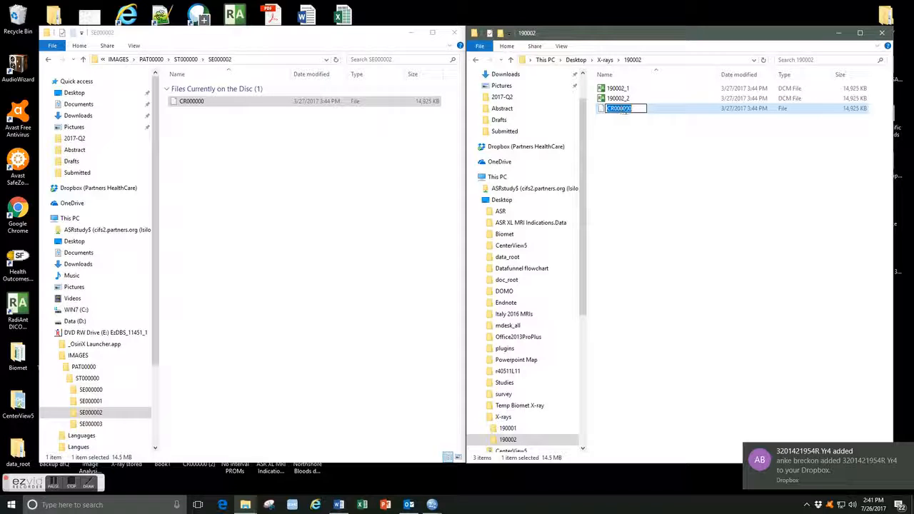
pyautogui.write('19000')
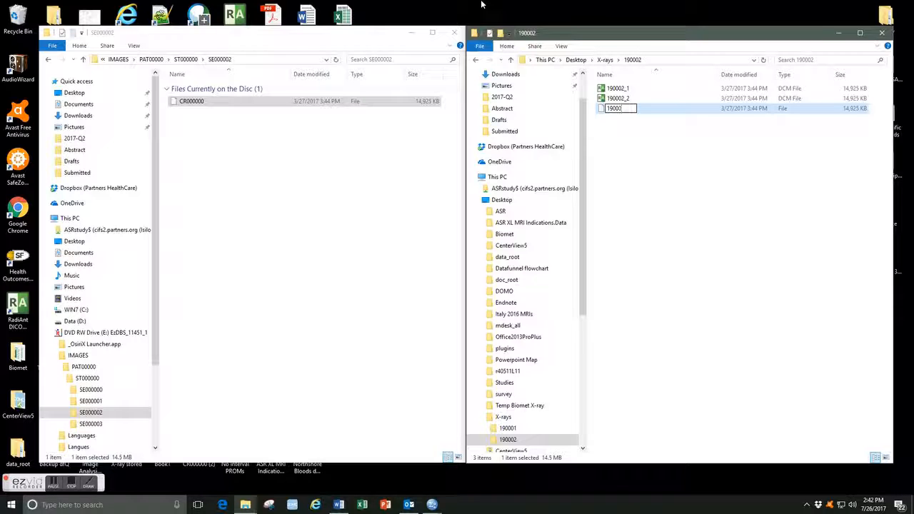
pyautogui.write('2_3')
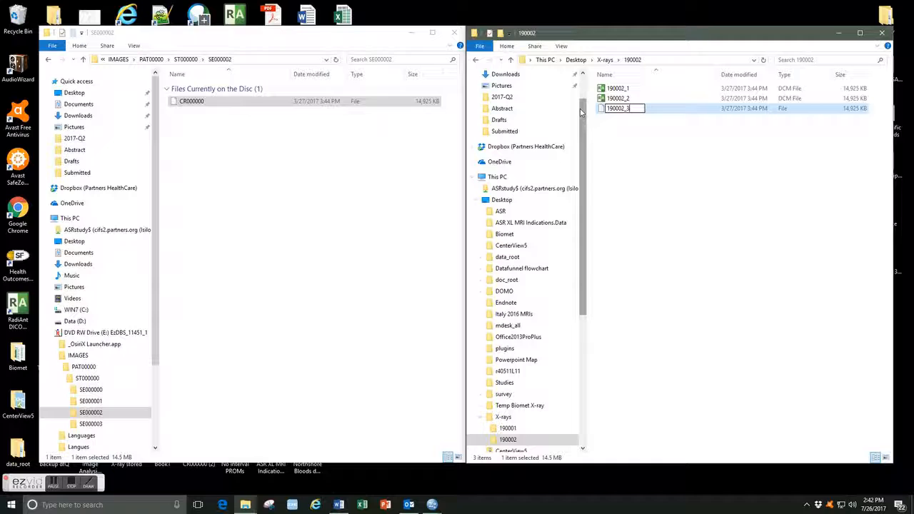
pyautogui.write('.dcm')
pyautogui.press('Return')
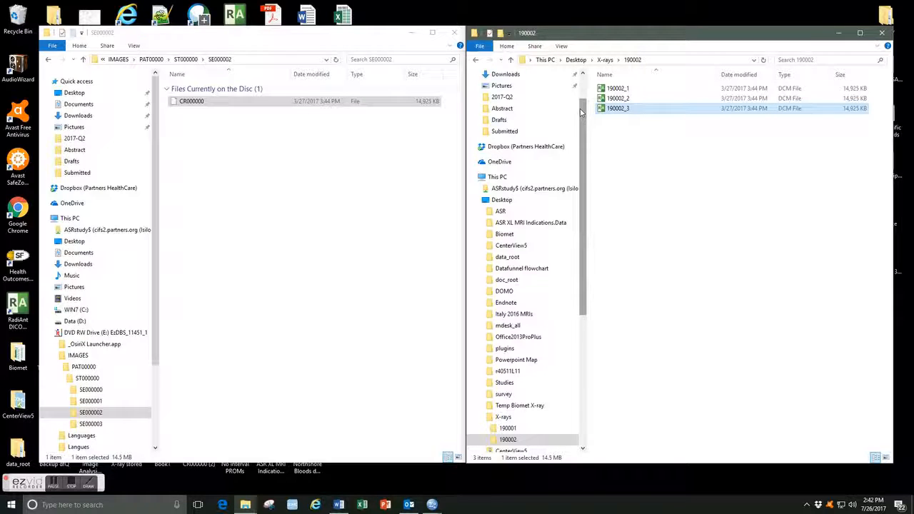
pyautogui.click(652, 162)
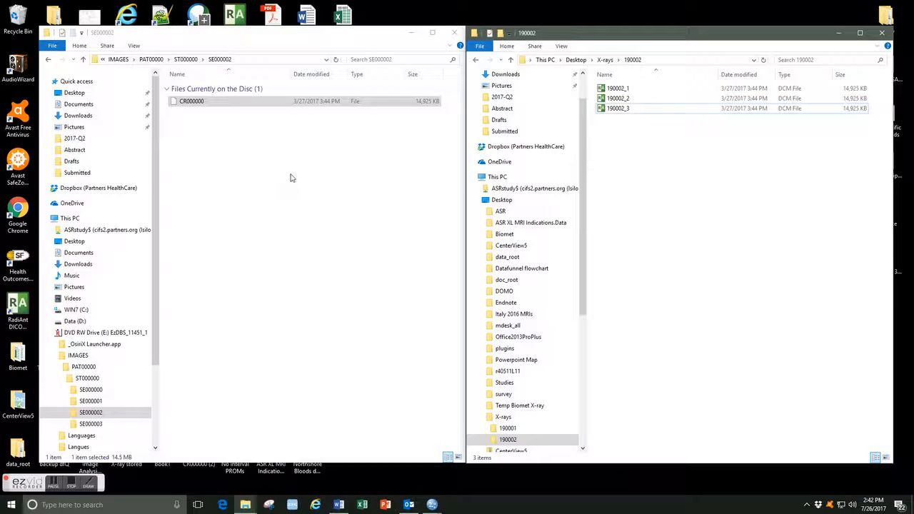
# Copy the CR000000 file from the disc's SE000003 folder into the 190002 folder.
pyautogui.click(253, 167)
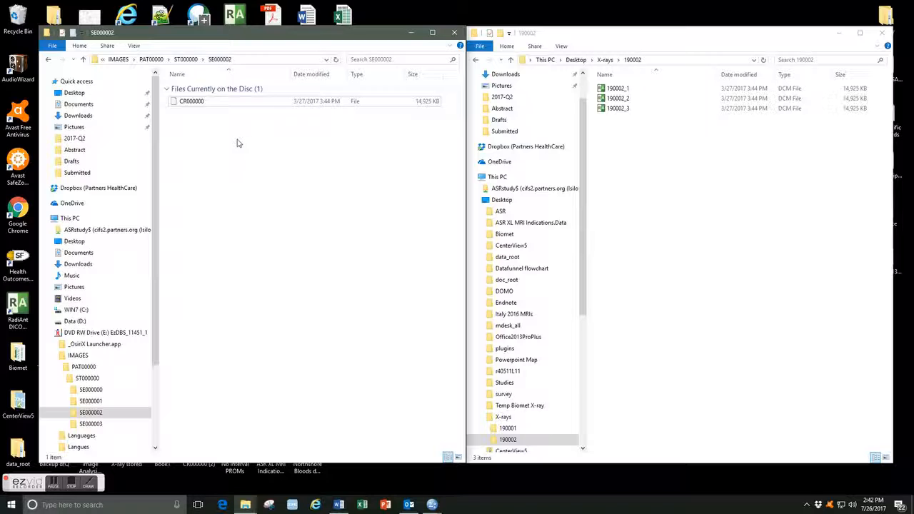
pyautogui.press('BackSpace')
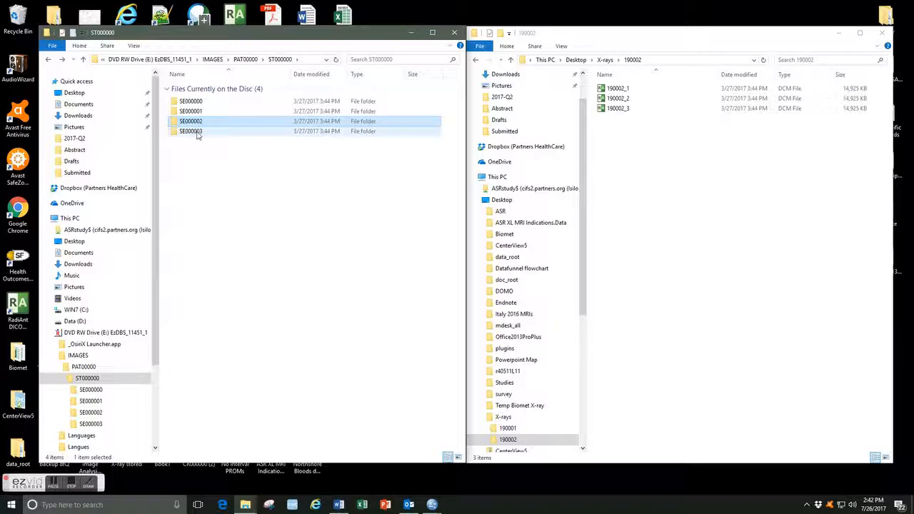
pyautogui.click(198, 134)
pyautogui.doubleClick(198, 134)
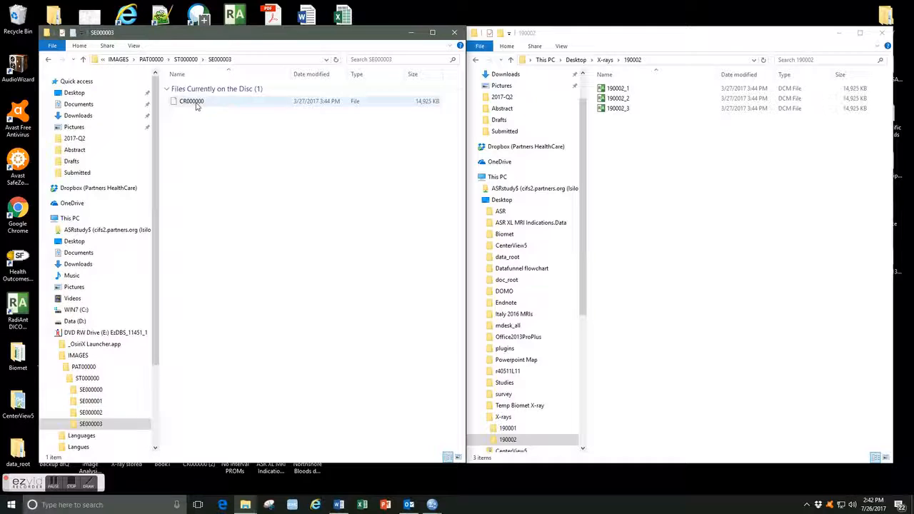
pyautogui.moveTo(197, 104); pyautogui.dragTo(668, 164)
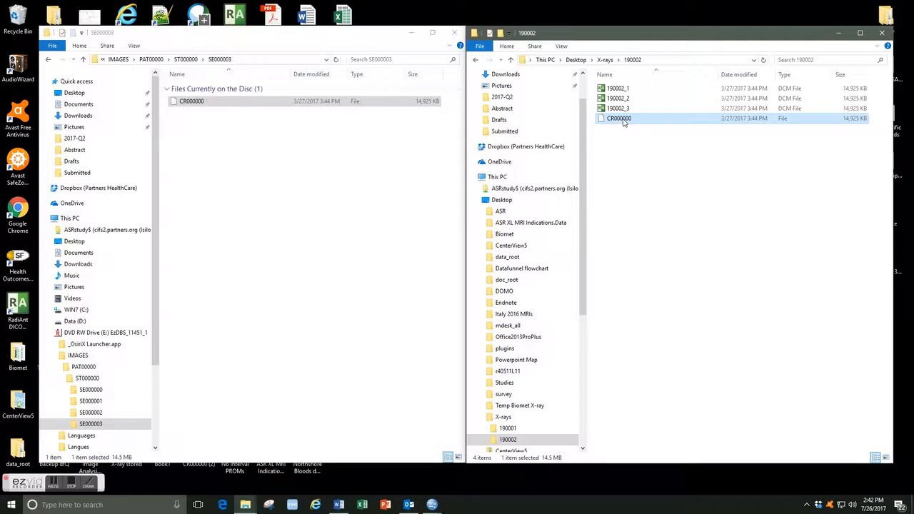
pyautogui.click(623, 120)
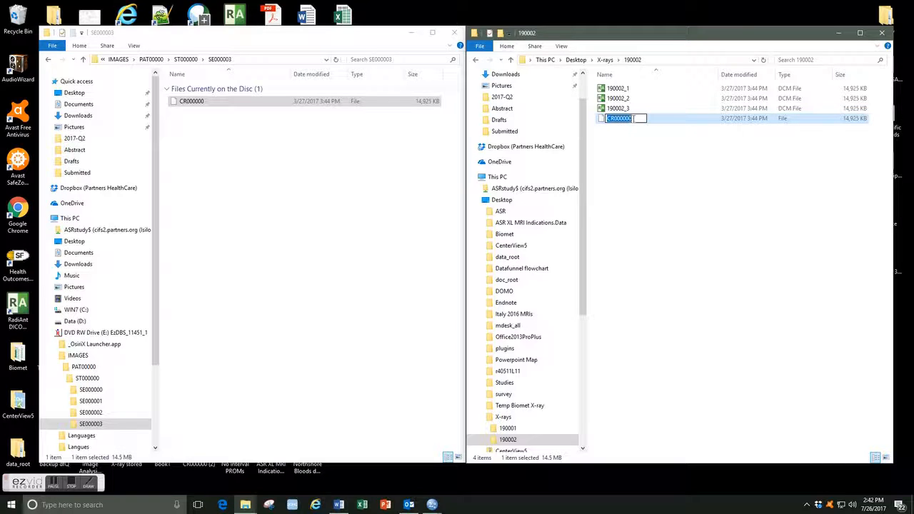
pyautogui.rightClick(638, 119)
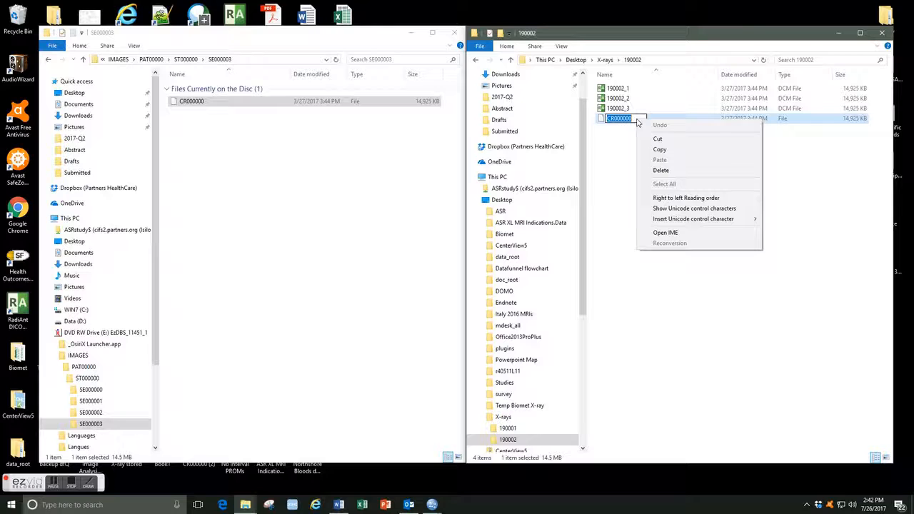
pyautogui.click(614, 193)
# Rename the fourth copied CR000000 file in 190002 as 190002_4.dcm.
pyautogui.click(622, 118)
pyautogui.rightClick(623, 120)
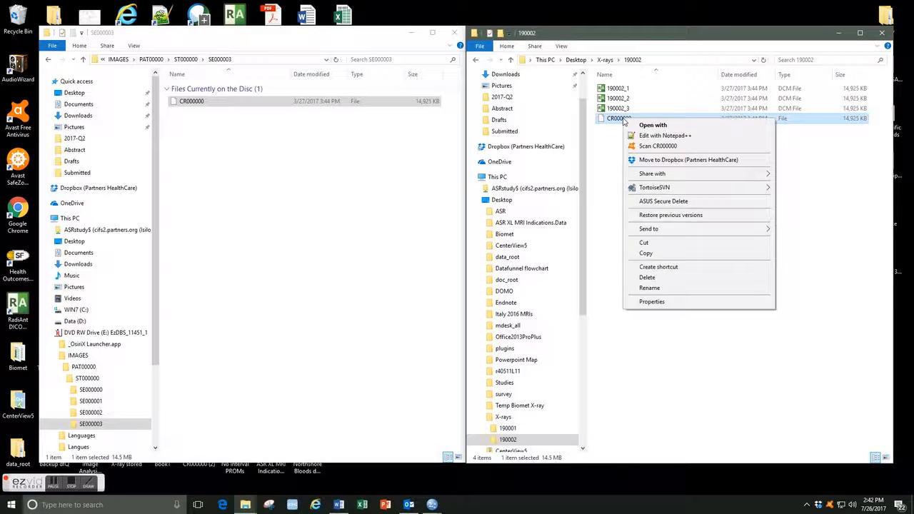
pyautogui.click(657, 288)
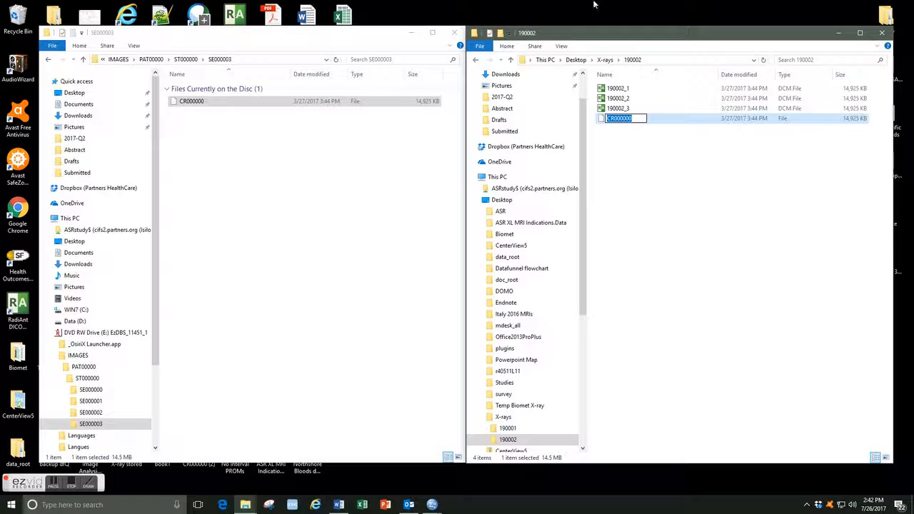
pyautogui.press('BackSpace')
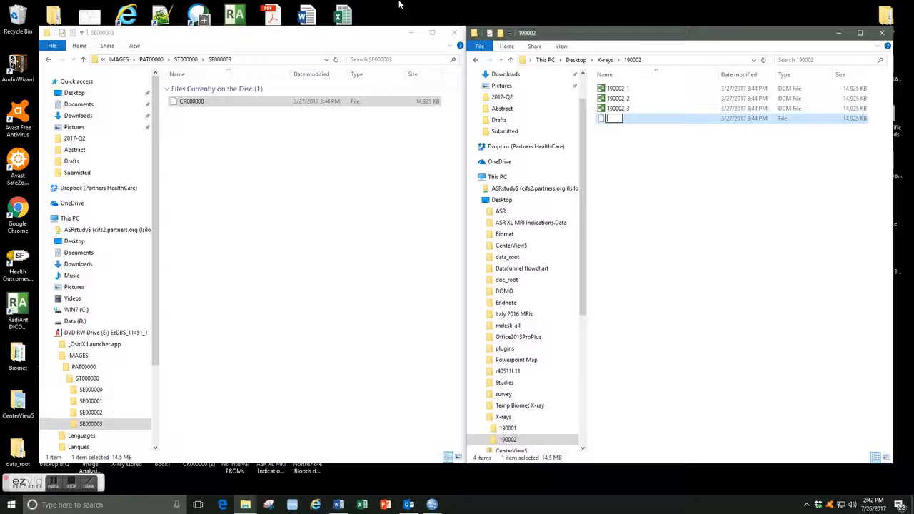
pyautogui.write('1')
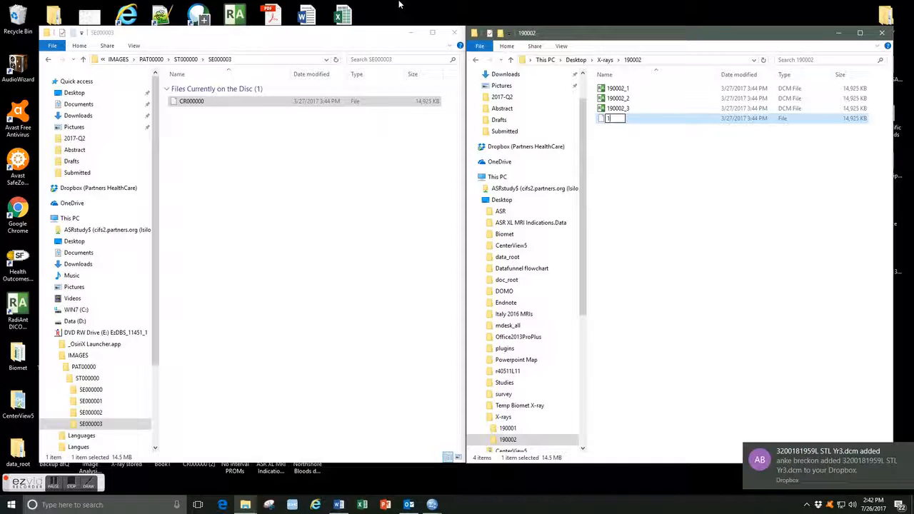
pyautogui.write('90002_4')
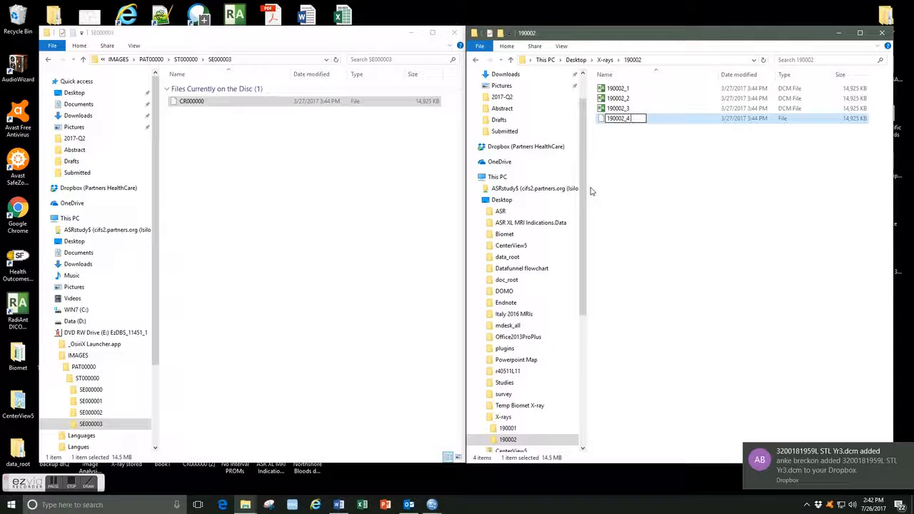
pyautogui.write('.dcm')
pyautogui.press('Return')
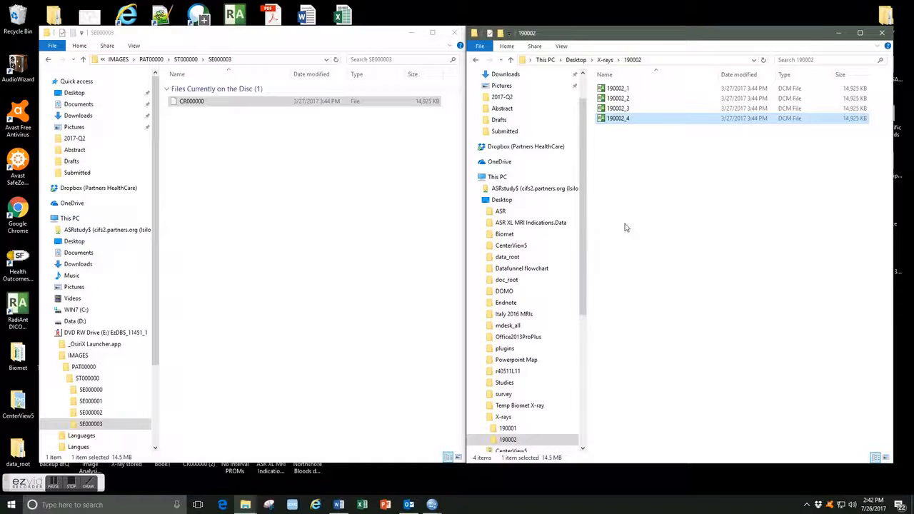
pyautogui.click(653, 149)
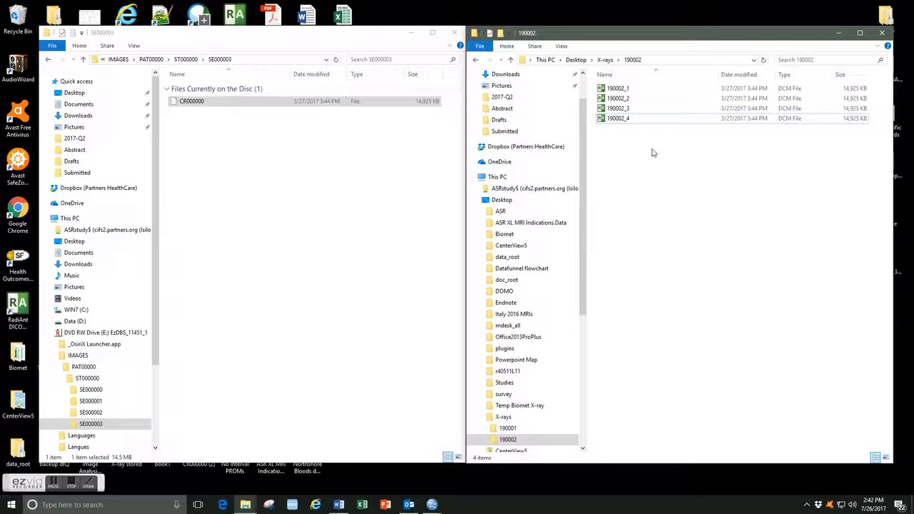
# Navigate the disc window back to its root and review the files in the 190002 folder.
pyautogui.press('BackSpace')
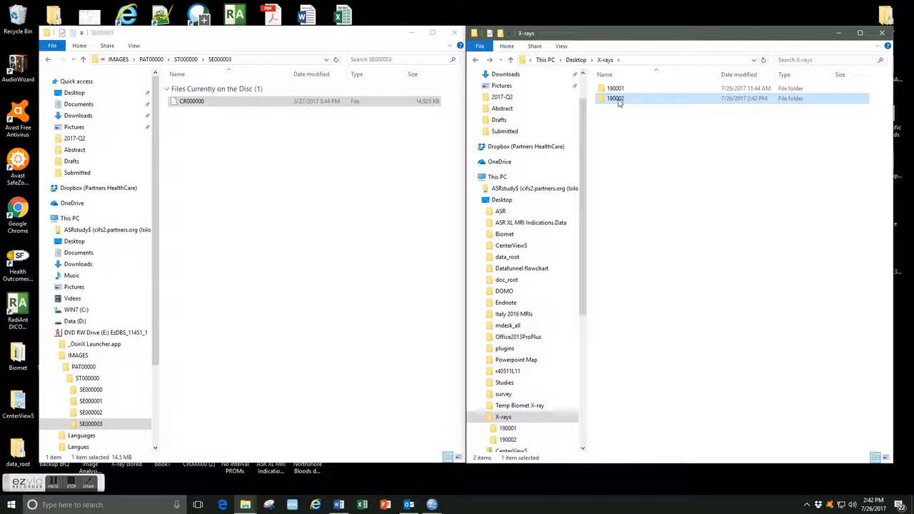
pyautogui.click(307, 150)
pyautogui.press('BackSpace')
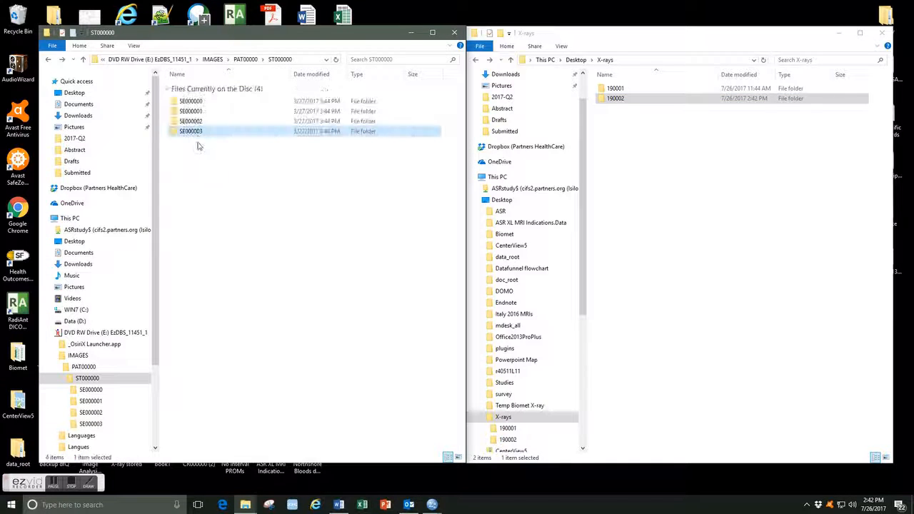
pyautogui.press('BackSpace')
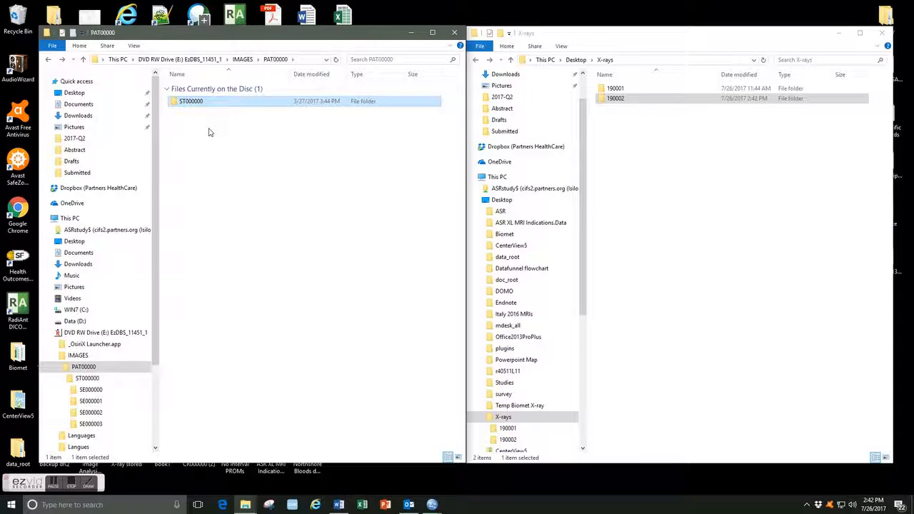
pyautogui.press('BackSpace')
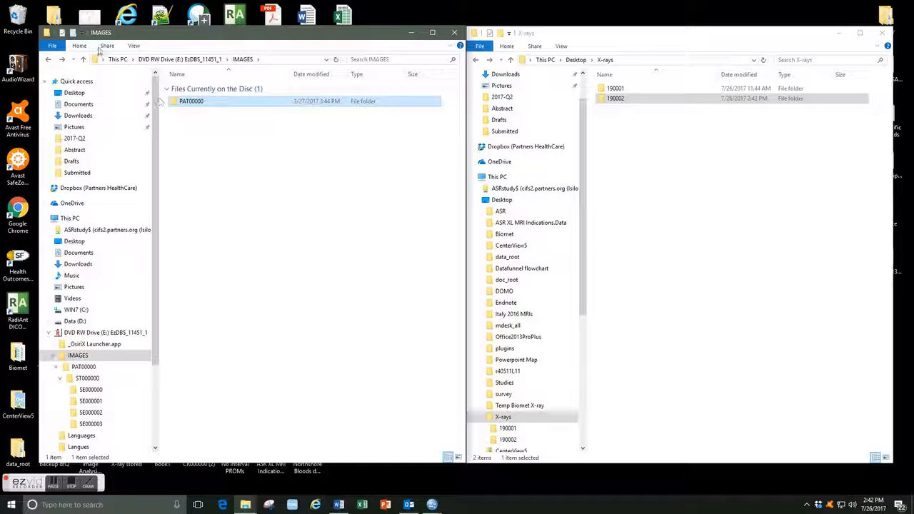
pyautogui.click(48, 63)
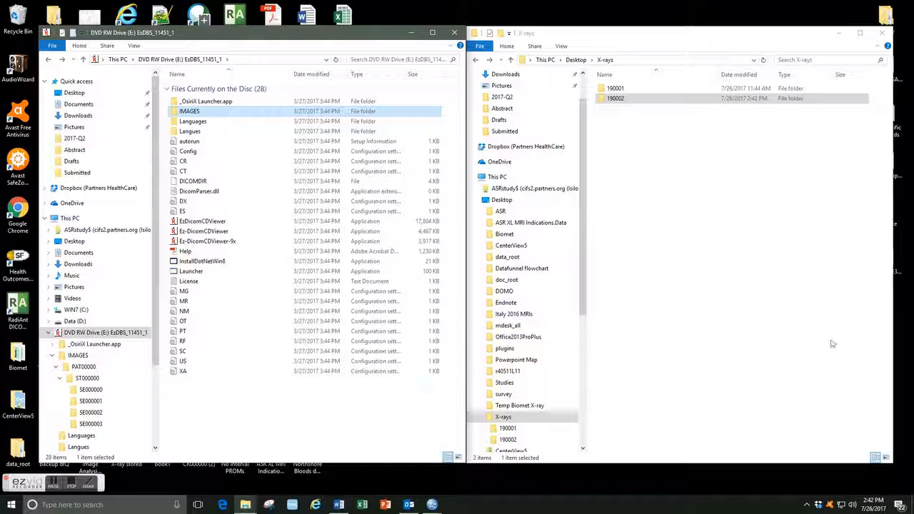
pyautogui.click(698, 158)
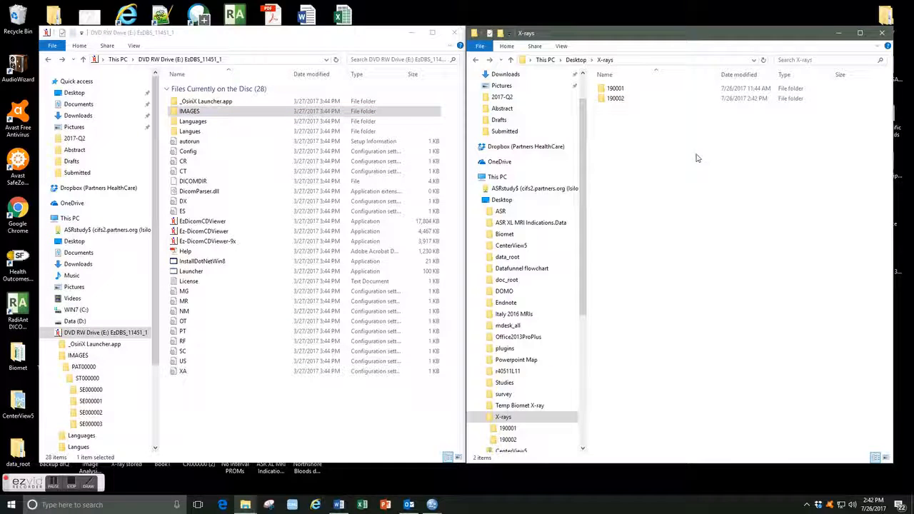
pyautogui.doubleClick(615, 98)
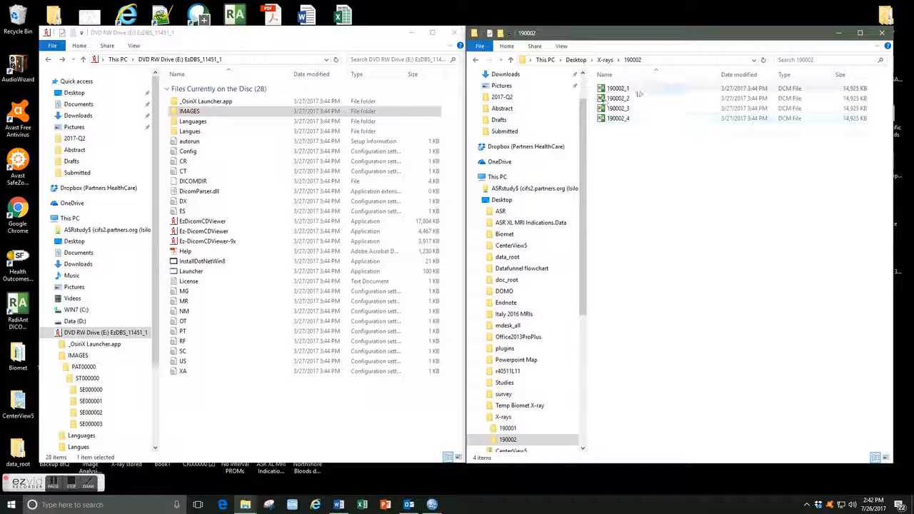
pyautogui.hotkey('alt', 'Up')
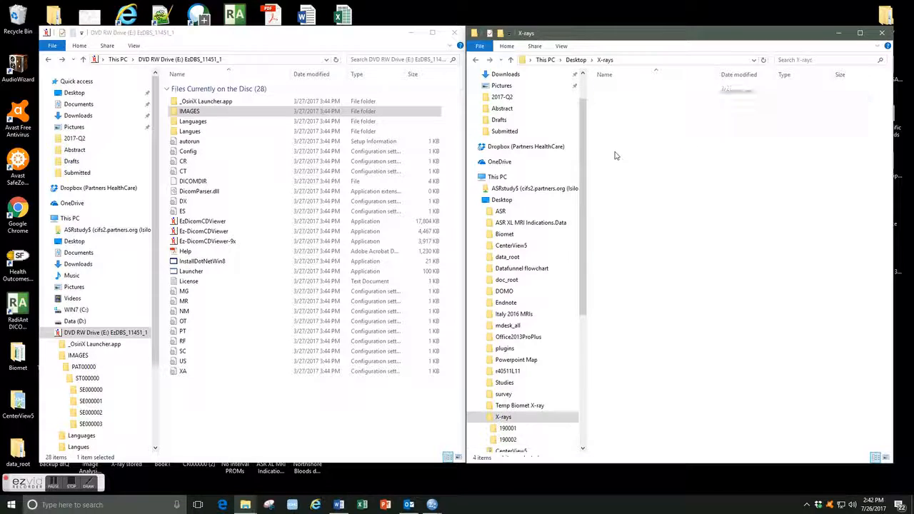